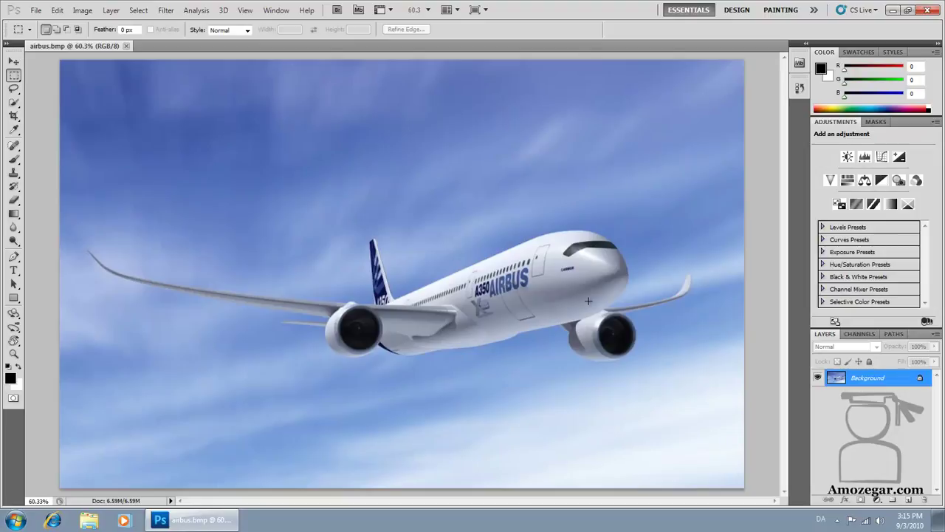
# Step: Use the Magic Wand to select the plane's left engine and lower fuselage
pyautogui.press('w')
pyautogui.click(14, 105)
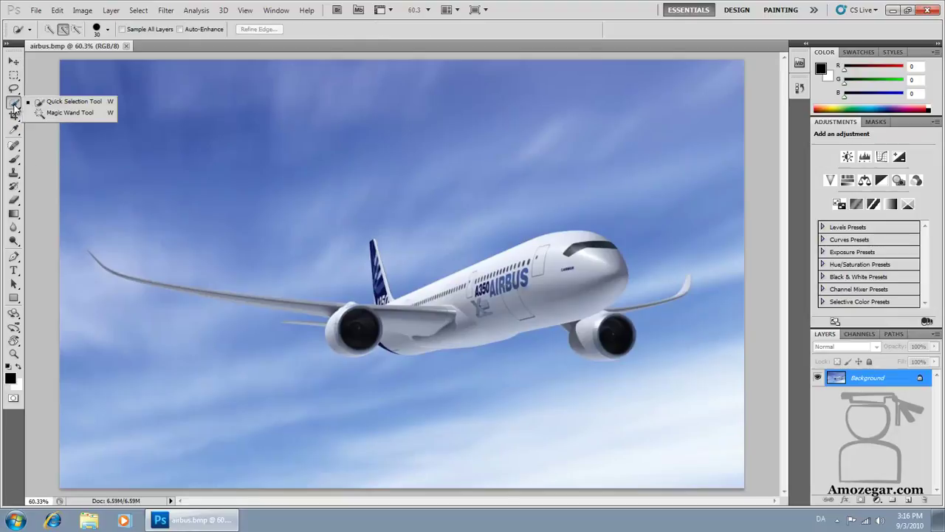
pyautogui.click(56, 114)
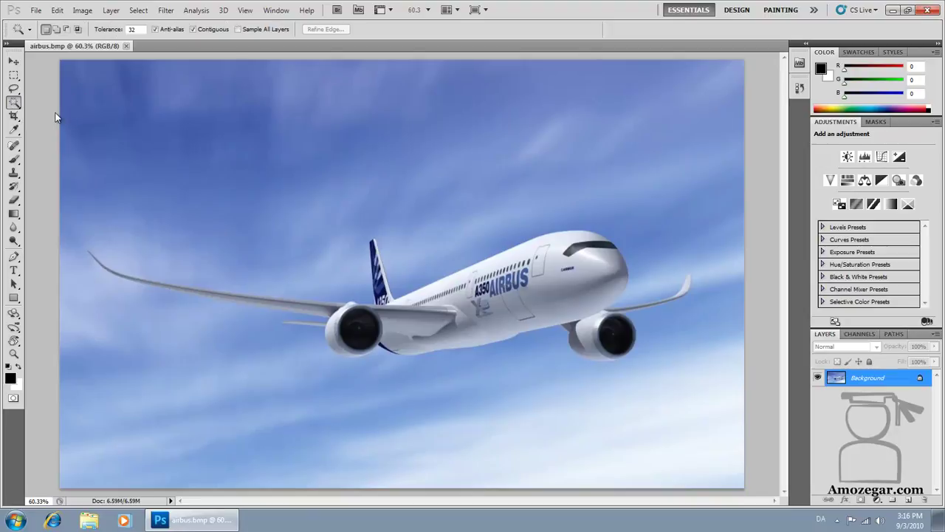
pyautogui.click(558, 294)
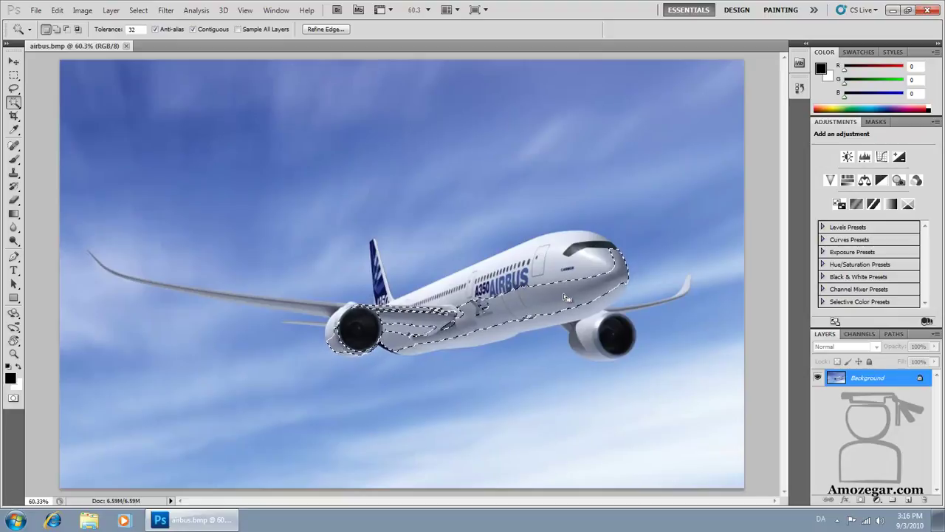
# Step: Create a new white 3 × 2 inch, 300 ppi, RGB 8-bit document
pyautogui.hotkey('ctrl', 'n')
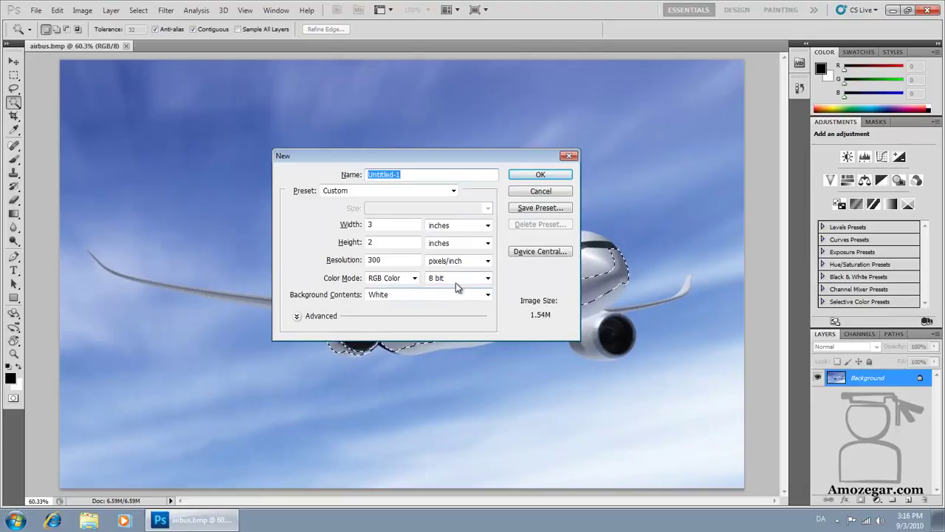
pyautogui.click(488, 278)
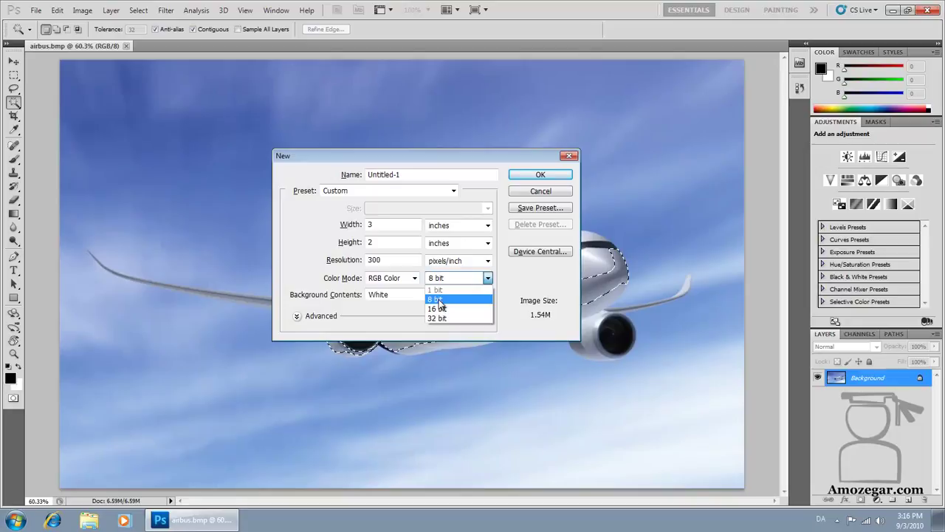
pyautogui.click(452, 297)
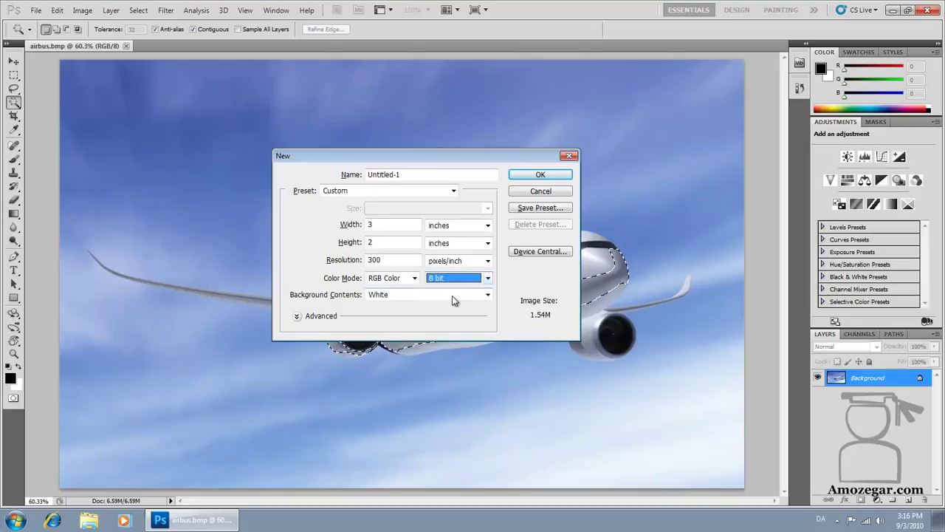
pyautogui.click(538, 176)
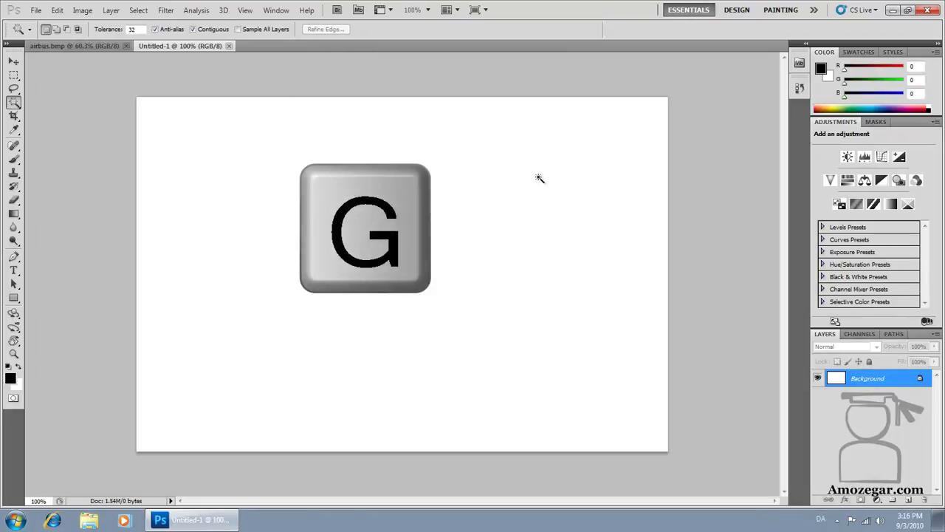
# Step: Fill Untitled-1 with a left-to-right black-to-white linear gradient
pyautogui.press('g')
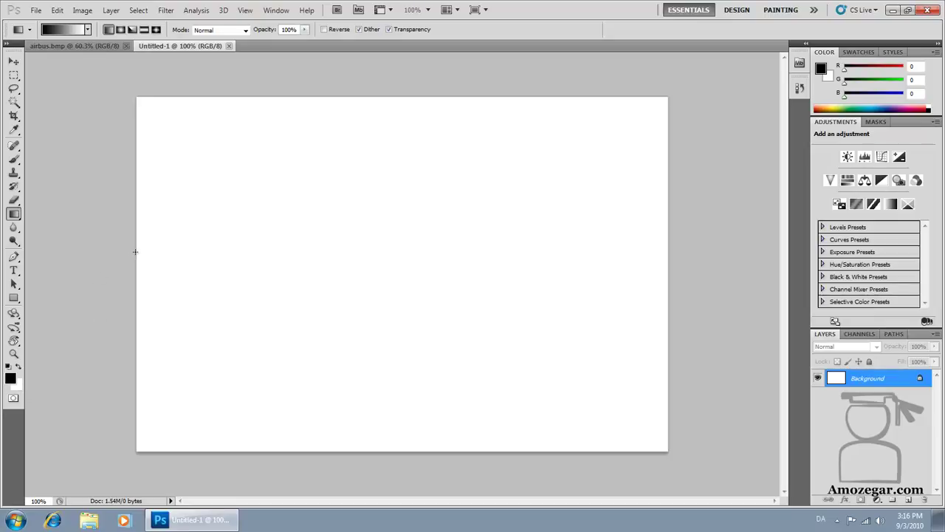
pyautogui.moveTo(138, 251); pyautogui.dragTo(667, 256)
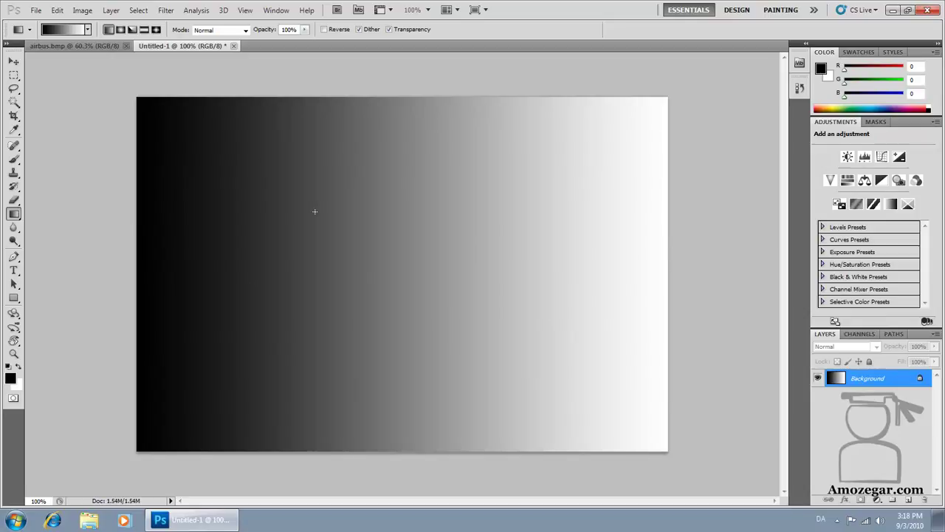
pyautogui.press('w')
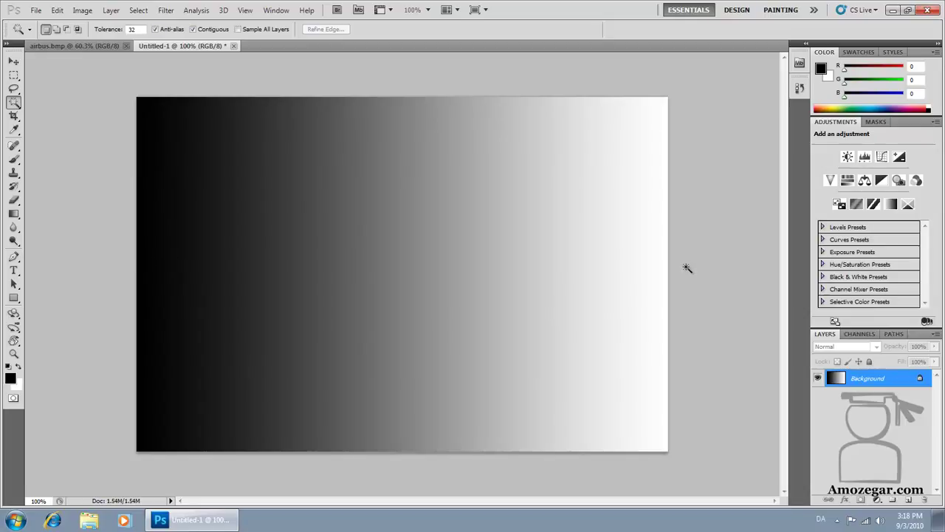
# Step: Magic Wand-select a middle grey band of the gradient and enter a tolerance of 8
pyautogui.doubleClick(130, 30)
pyautogui.click(404, 251)
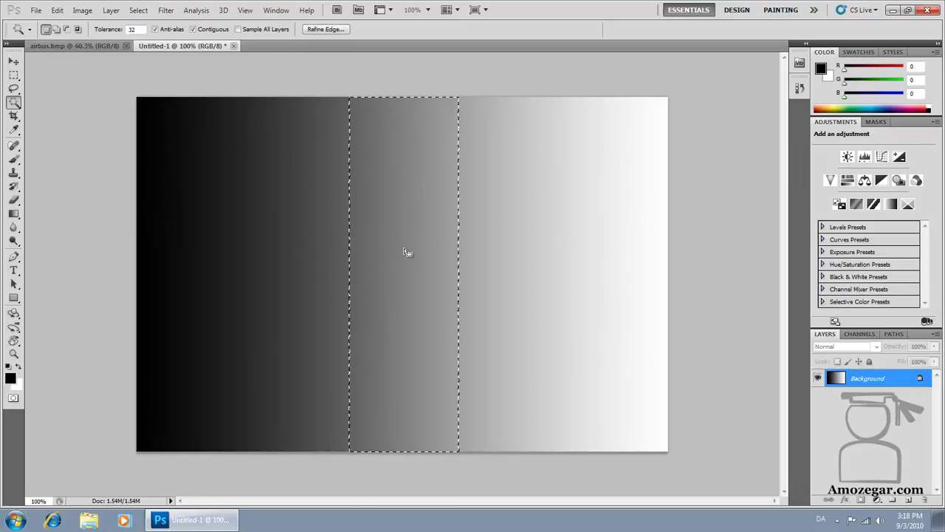
pyautogui.doubleClick(130, 29)
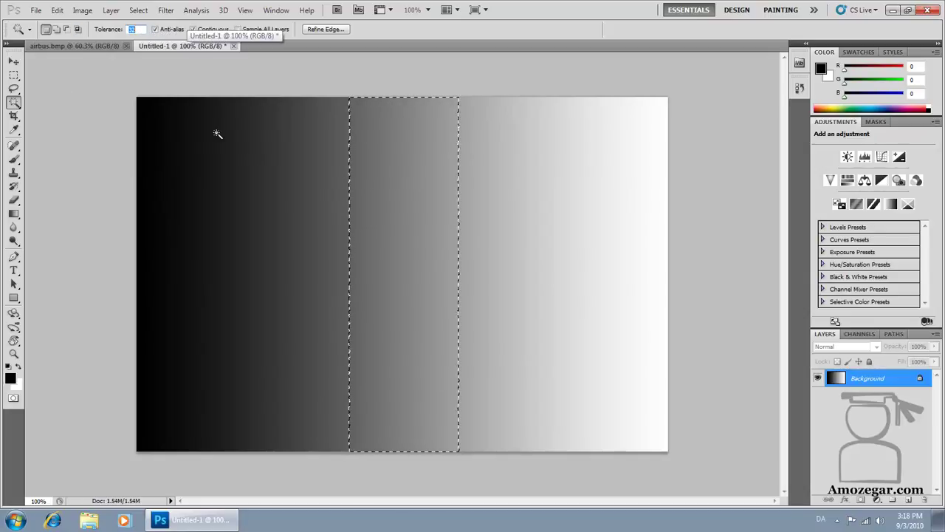
pyautogui.write('8')
pyautogui.press('Return')
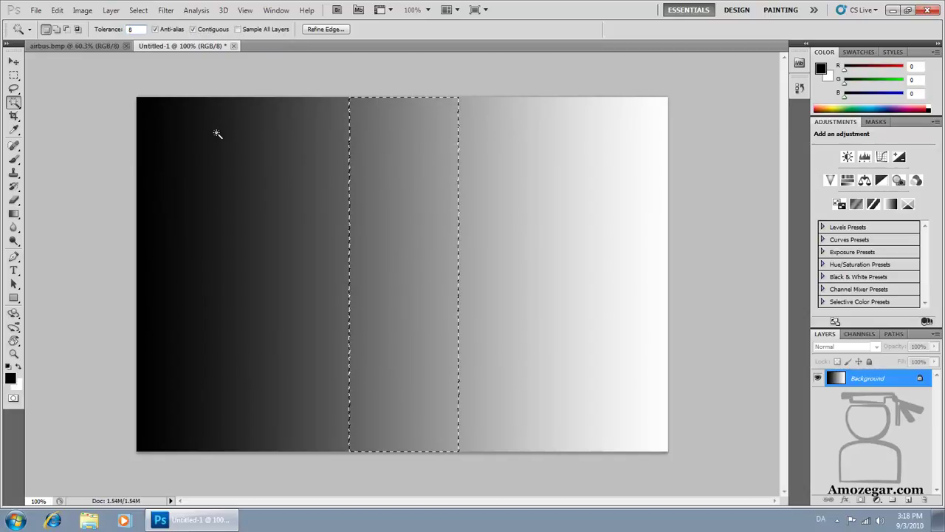
# Step: Raise the tolerance to its 255 maximum, accepting the out-of-range warning
pyautogui.press('BackSpace')
pyautogui.write('55')
pyautogui.press('Return')
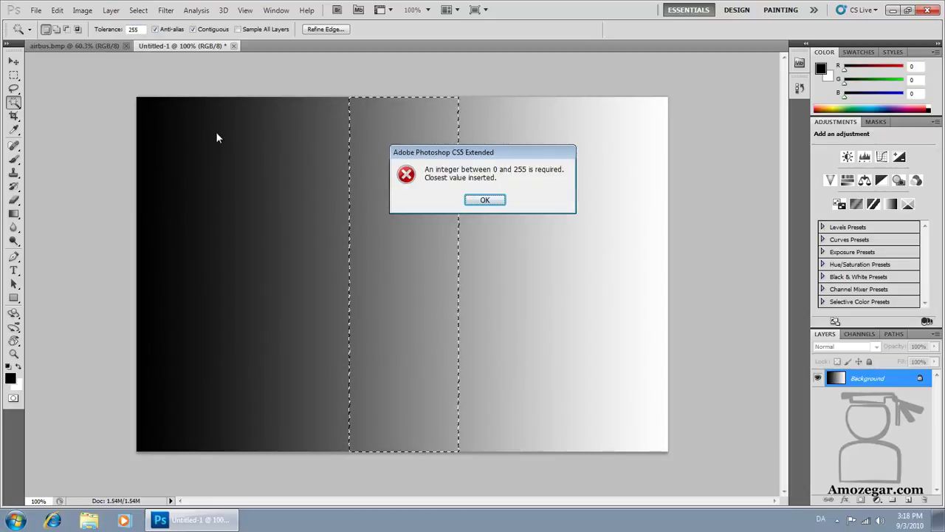
pyautogui.press('Return')
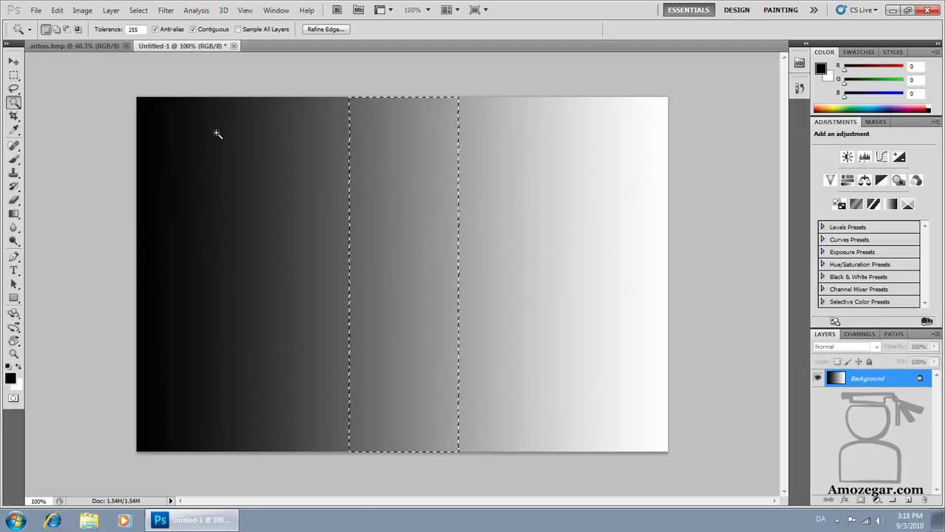
# Step: Compare gradient selections at tolerance 255 and tolerance 6, then return to airbus.bmp
pyautogui.click(331, 232)
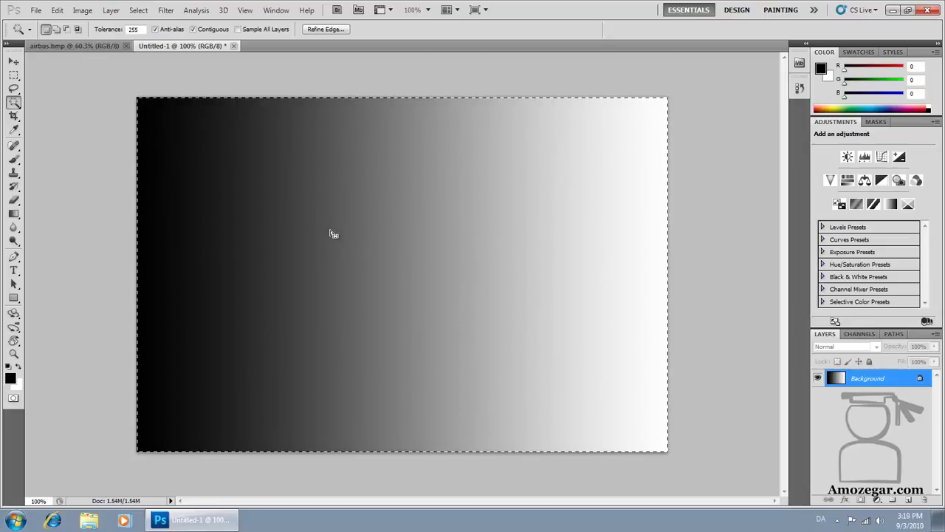
pyautogui.press('Return')
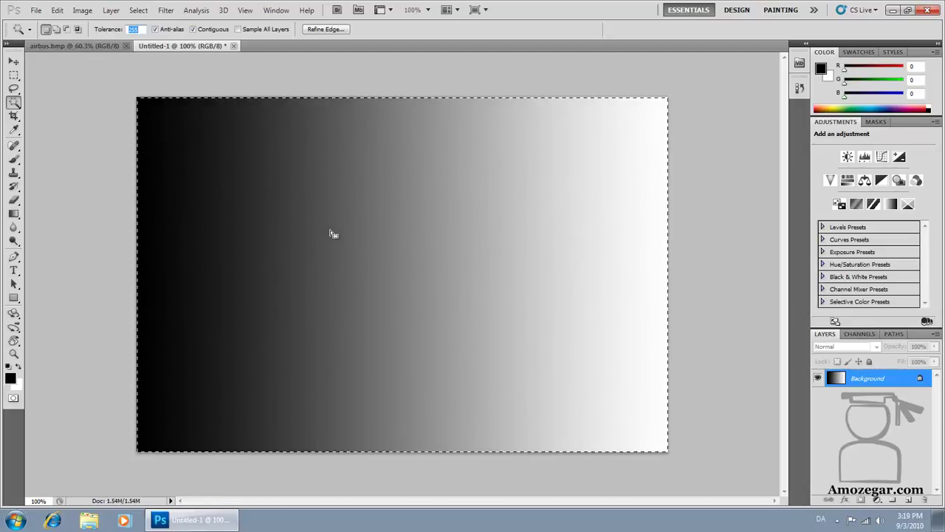
pyautogui.write('6')
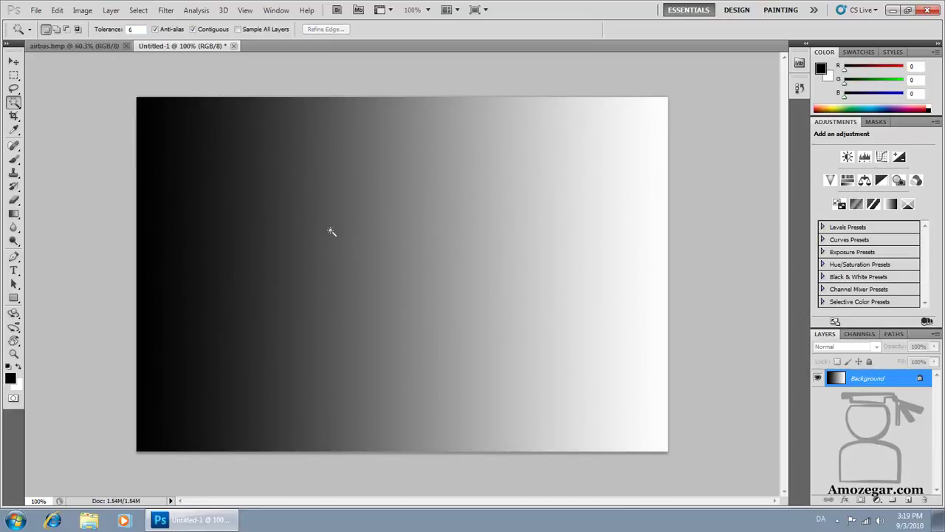
pyautogui.click(357, 232)
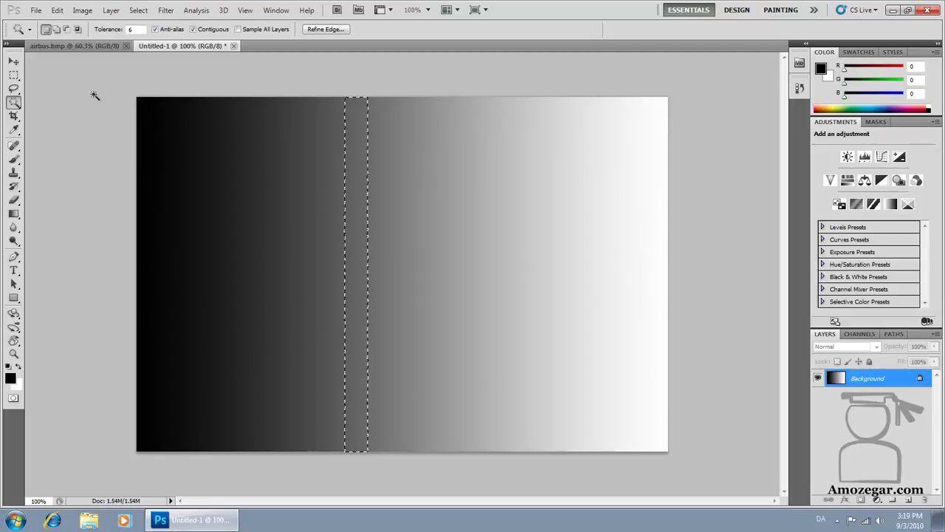
pyautogui.click(87, 49)
pyautogui.write('32')
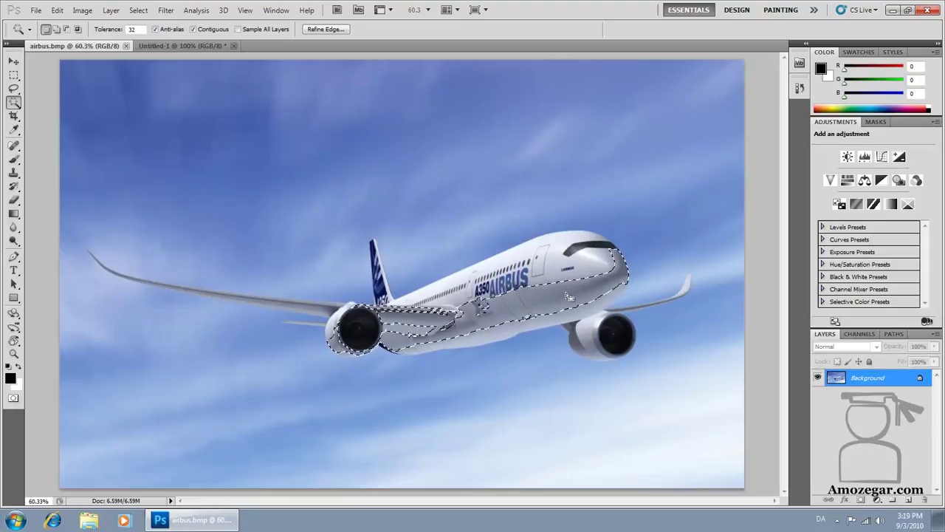
# Step: Switch to the Channels panel to view the RGB, Red, Green and Blue channels
pyautogui.click(850, 334)
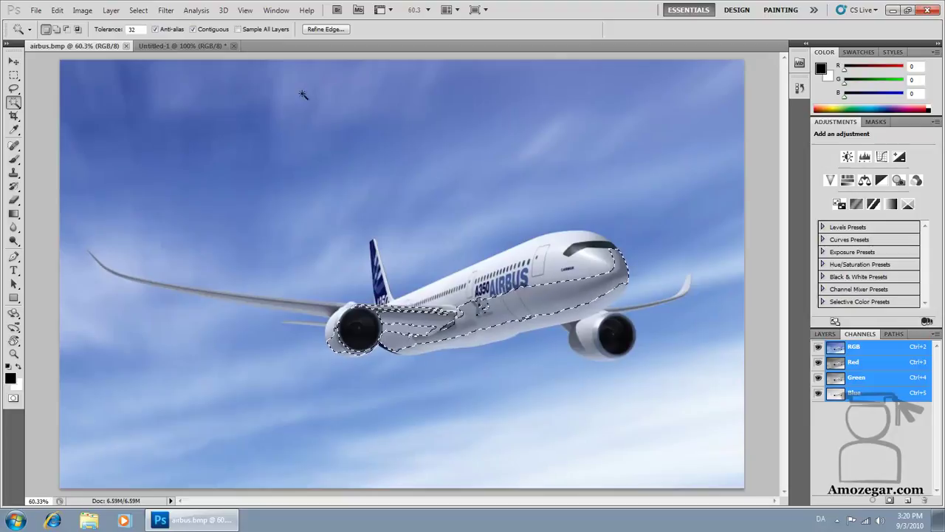
# Step: In Untitled-1, marquee-select a horizontal band across the gradient
pyautogui.click(194, 46)
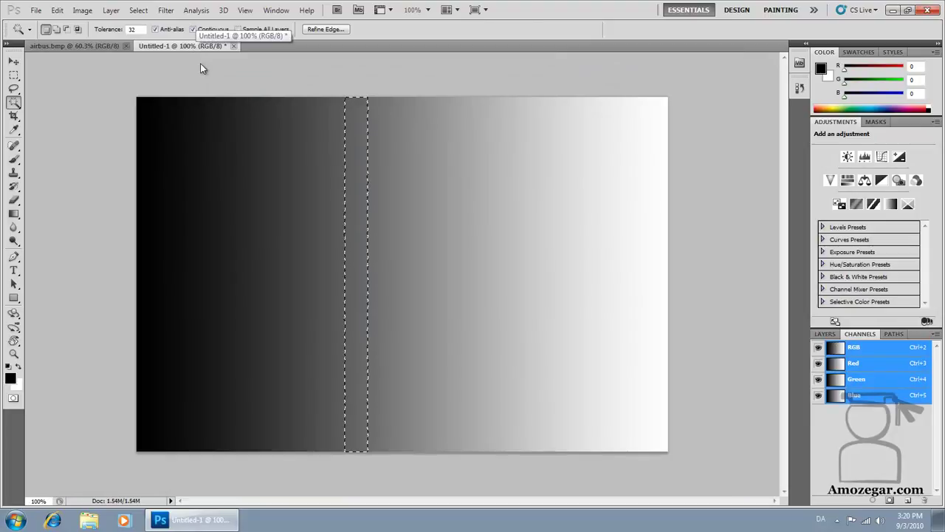
pyautogui.press('m')
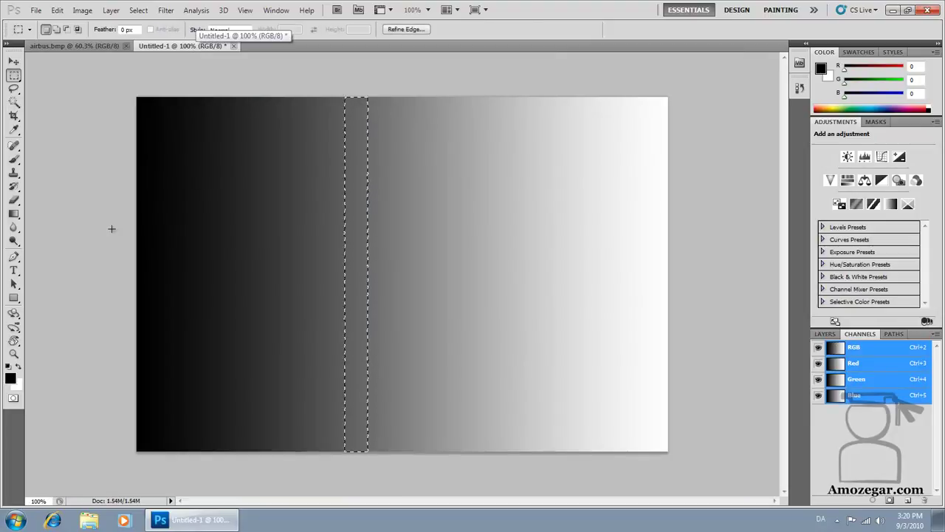
pyautogui.moveTo(114, 236); pyautogui.dragTo(261, 281)
pyautogui.moveTo(693, 300); pyautogui.dragTo(716, 285)
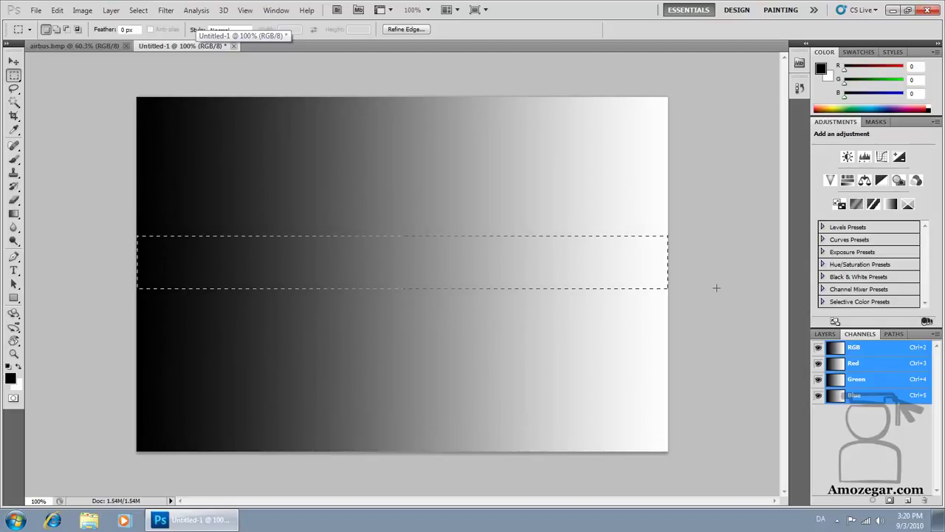
# Step: Paint the selected band solid green (R 11, G 182, B 7) with the Brush
pyautogui.press('b')
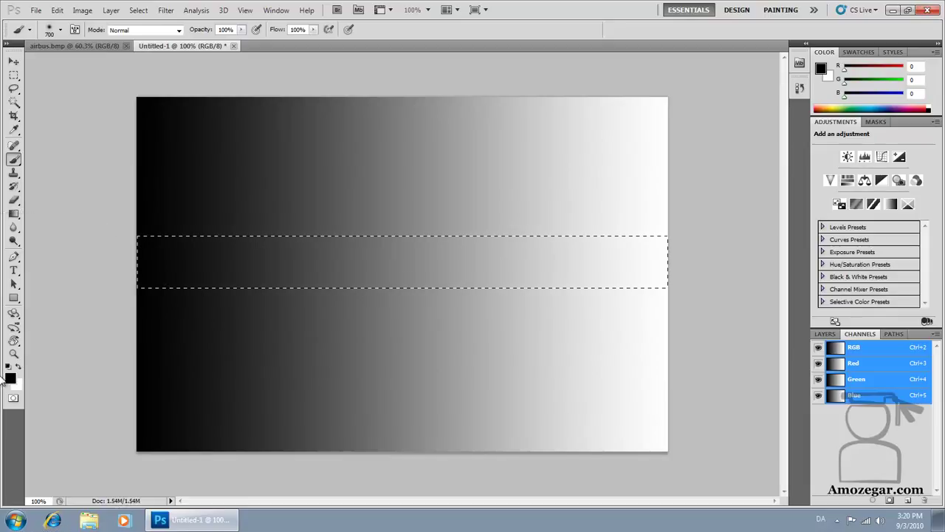
pyautogui.click(10, 378)
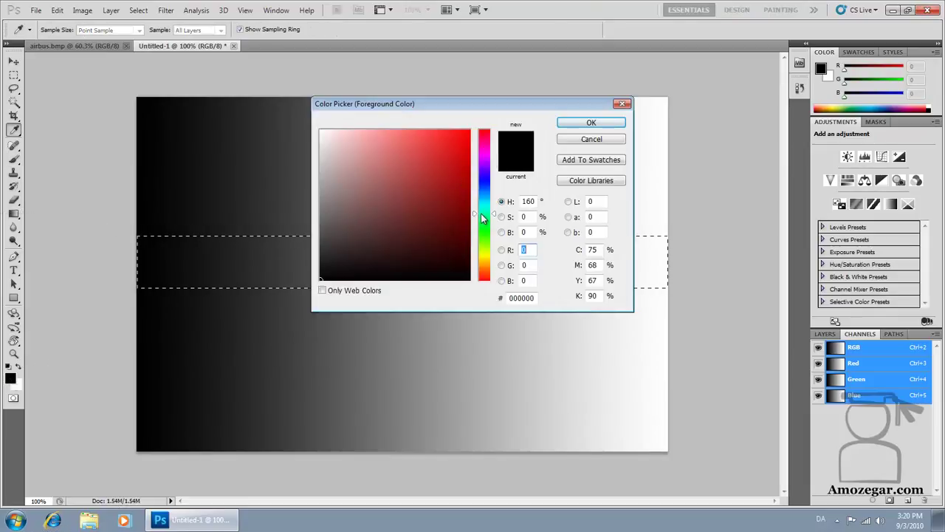
pyautogui.click(484, 230)
pyautogui.click(466, 173)
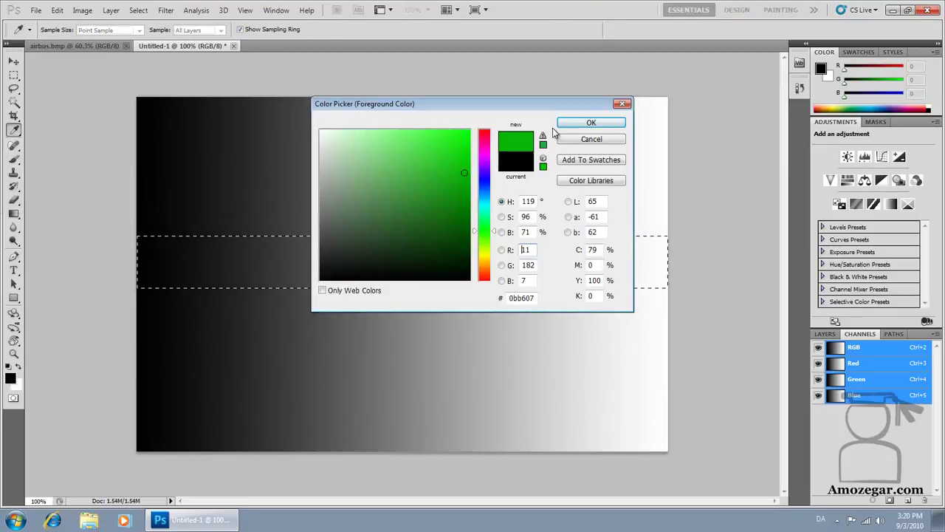
pyautogui.click(591, 122)
pyautogui.moveTo(493, 268)
pyautogui.mouseDown()
pyautogui.moveTo(612, 269)
pyautogui.moveTo(137, 270)
pyautogui.mouseUp()
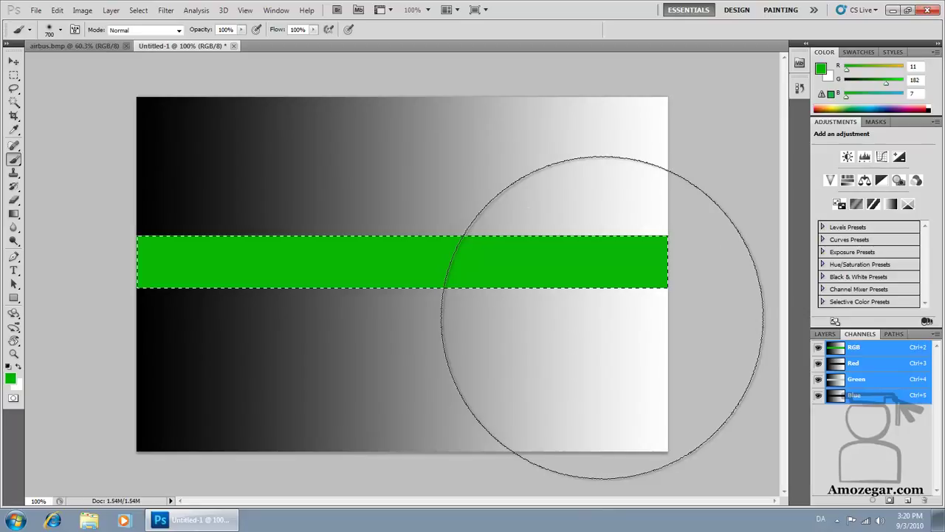
pyautogui.press('c')
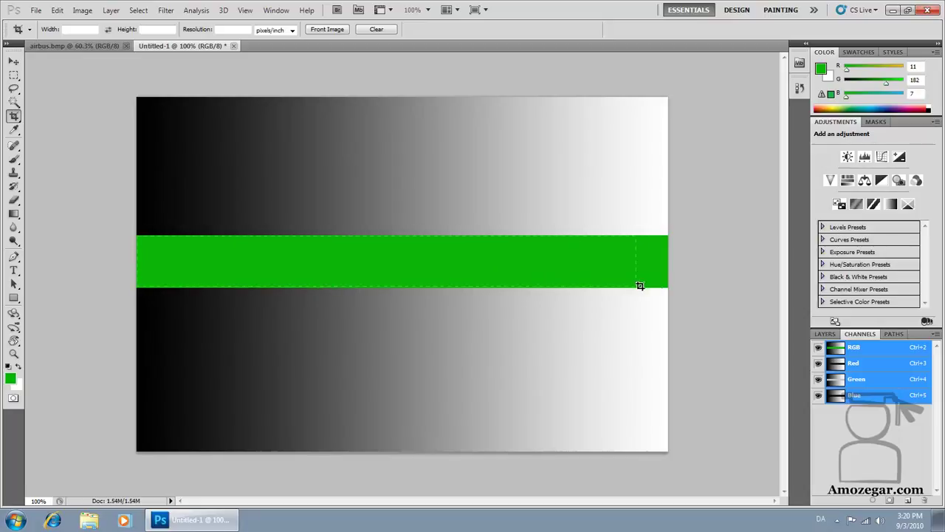
pyautogui.click(713, 287)
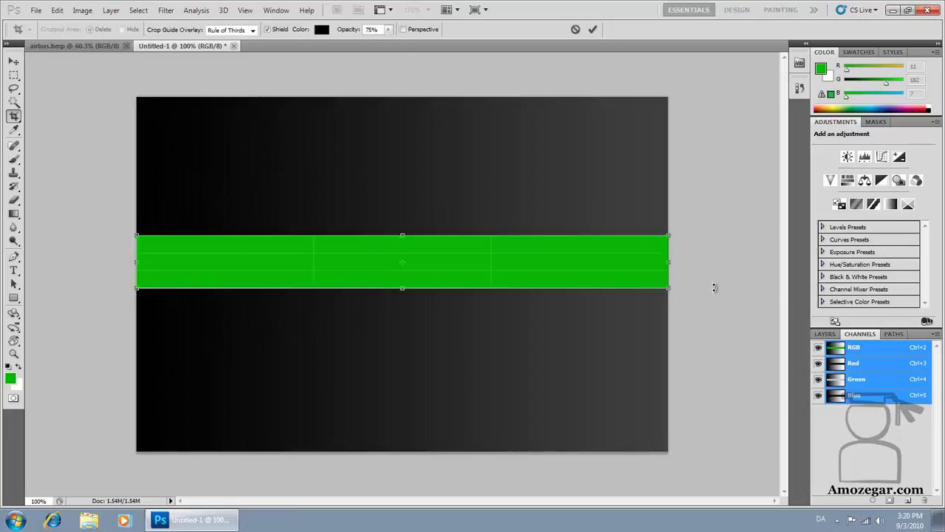
pyautogui.press('Return')
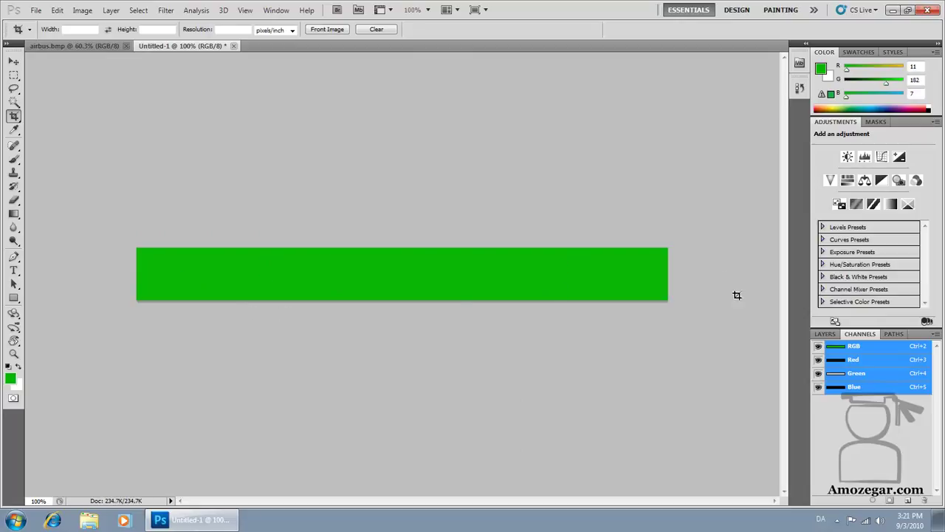
pyautogui.hotkey('ctrl', 'z')
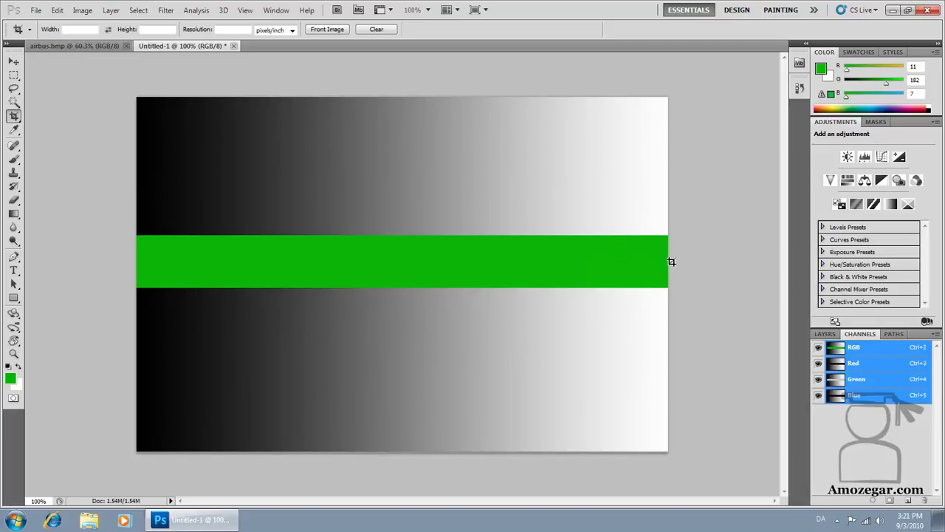
# Step: Compare Magic Wand grey selections with Contiguous on and off, then deselect and show Layers
pyautogui.press('w')
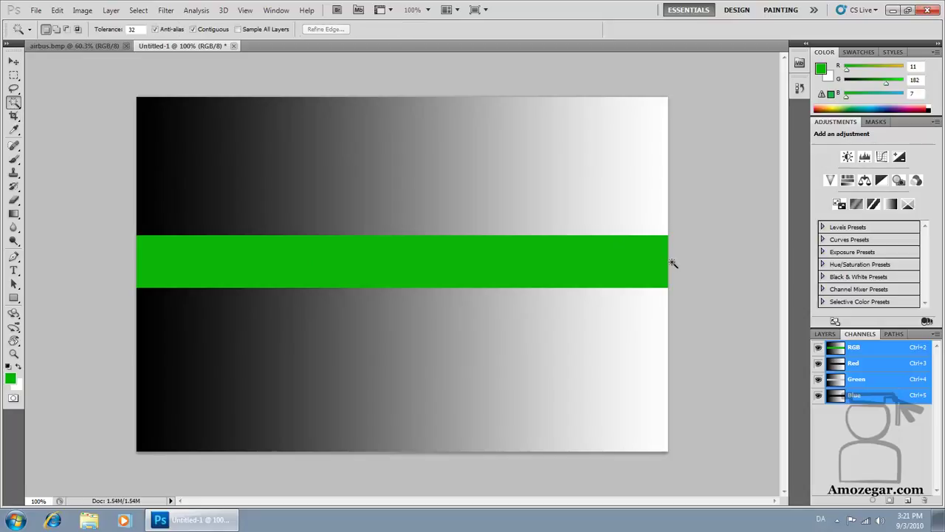
pyautogui.click(375, 205)
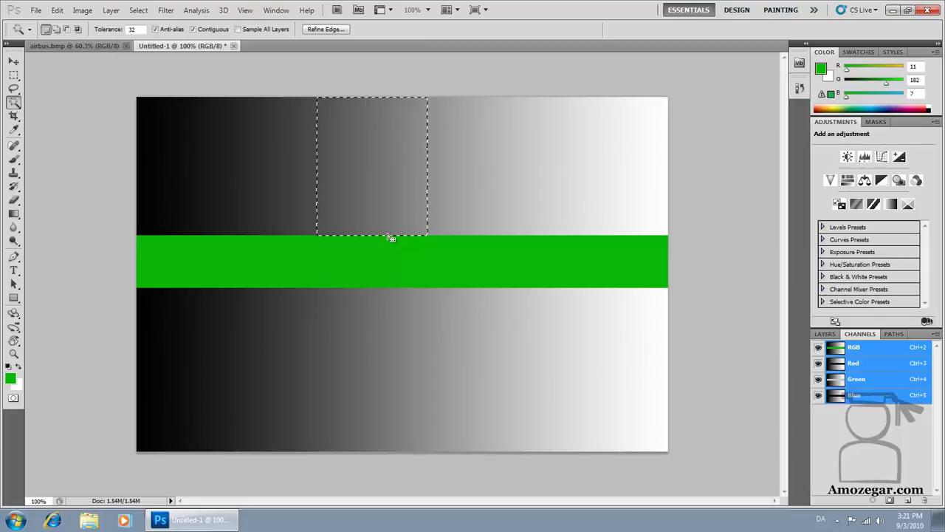
pyautogui.click(129, 30)
pyautogui.click(193, 30)
pyautogui.click(459, 188)
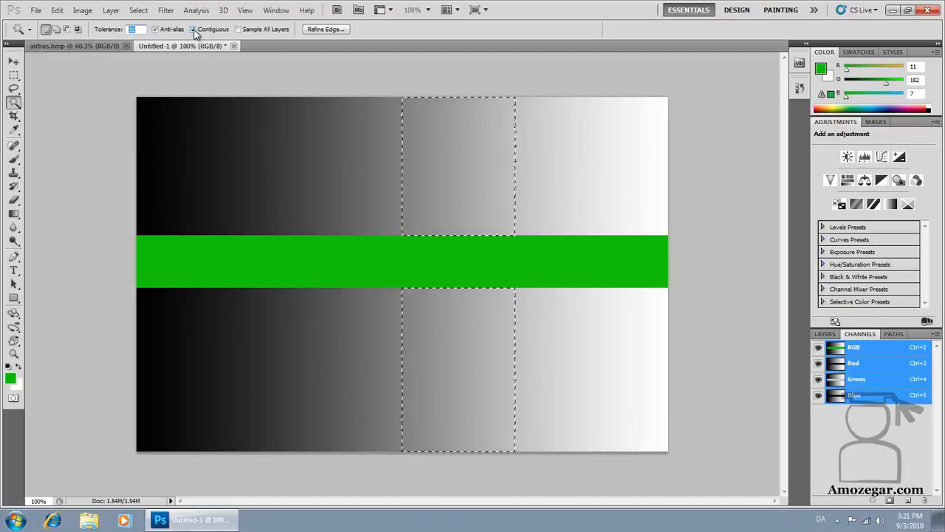
pyautogui.hotkey('ctrl', 'd')
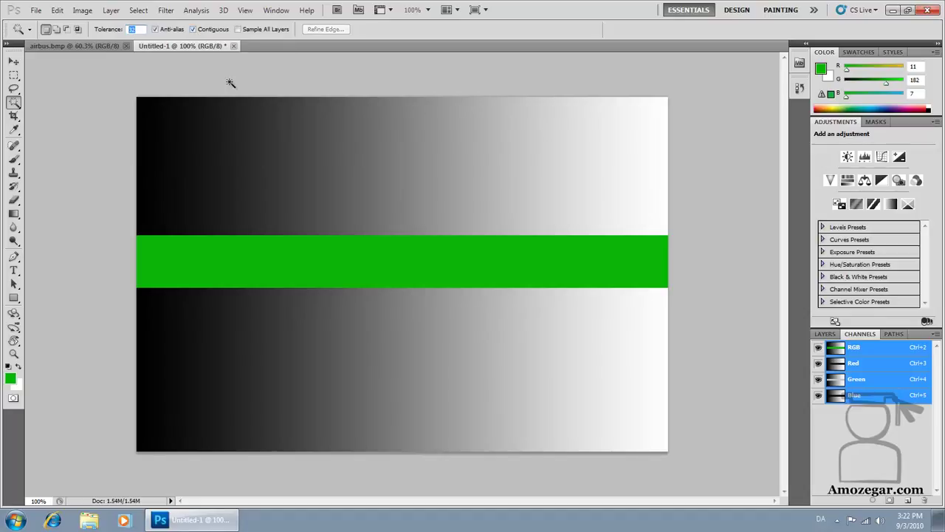
pyautogui.click(817, 336)
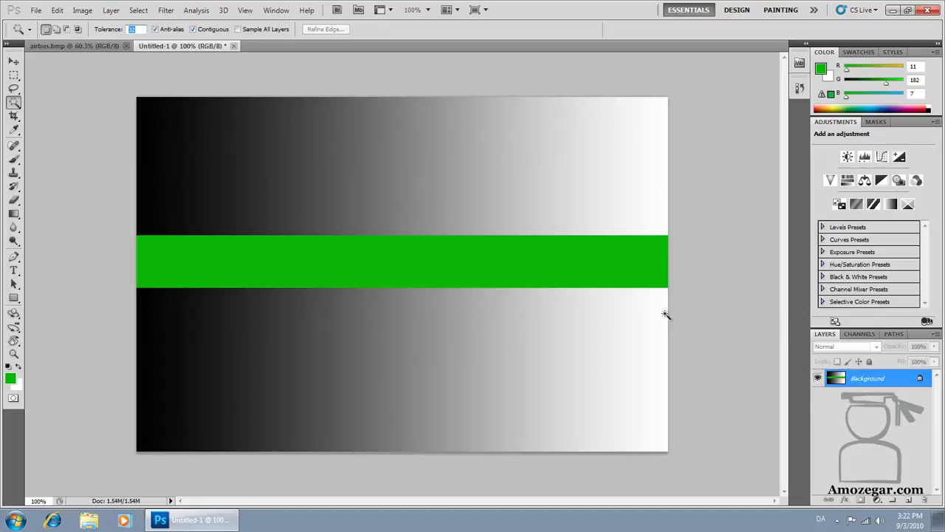
# Step: Add Layer 1 and marquee-select a horizontal band in the upper gradient
pyautogui.click(909, 500)
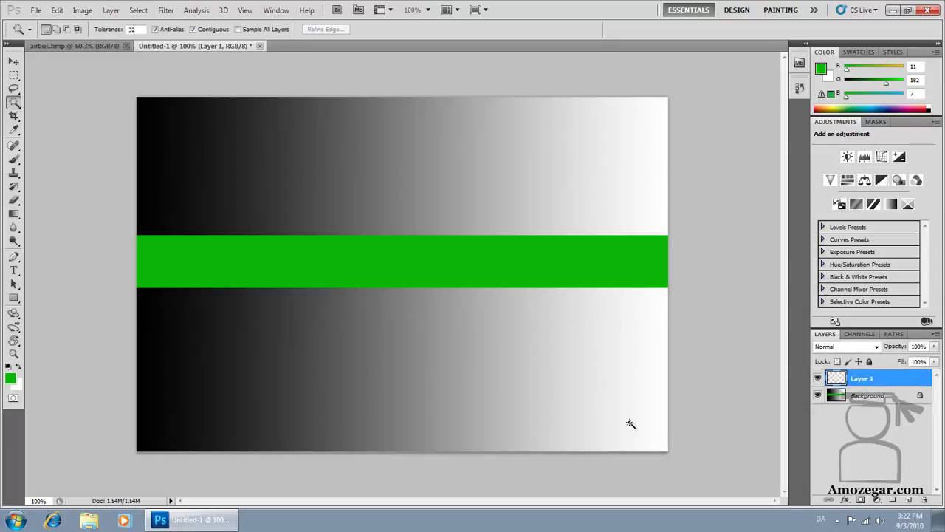
pyautogui.press('m')
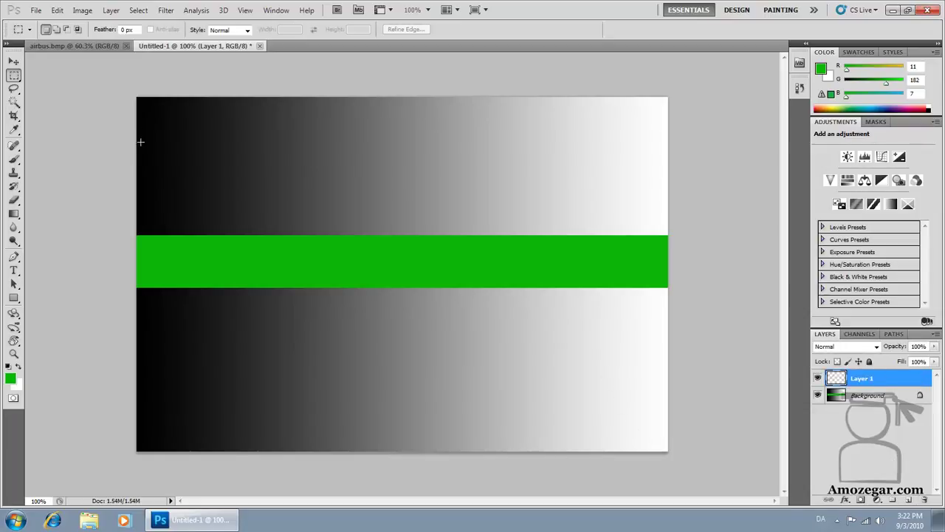
pyautogui.moveTo(576, 177)
pyautogui.mouseDown()
pyautogui.moveTo(669, 175)
pyautogui.moveTo(673, 182)
pyautogui.mouseUp()
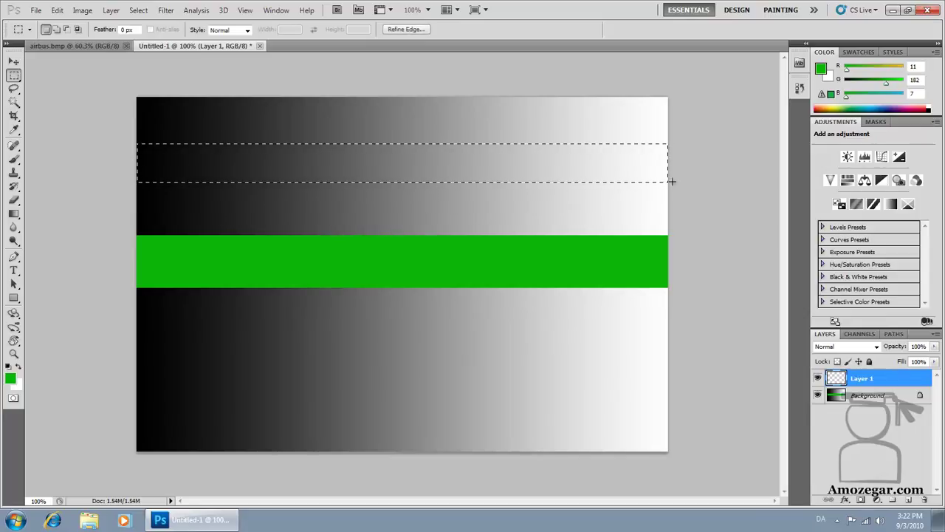
# Step: Paint the band solid red (R 211, G 13, B 13) with the Brush, then deselect
pyautogui.press('b')
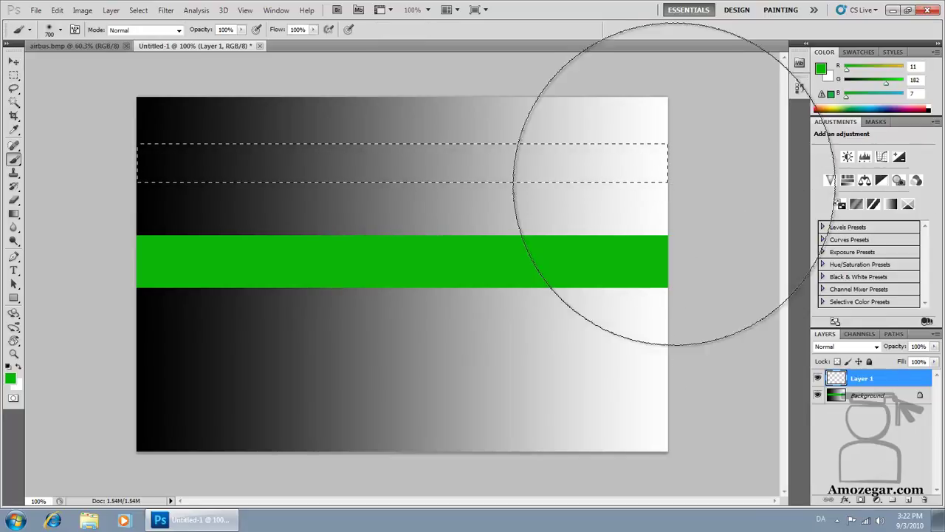
pyautogui.click(10, 378)
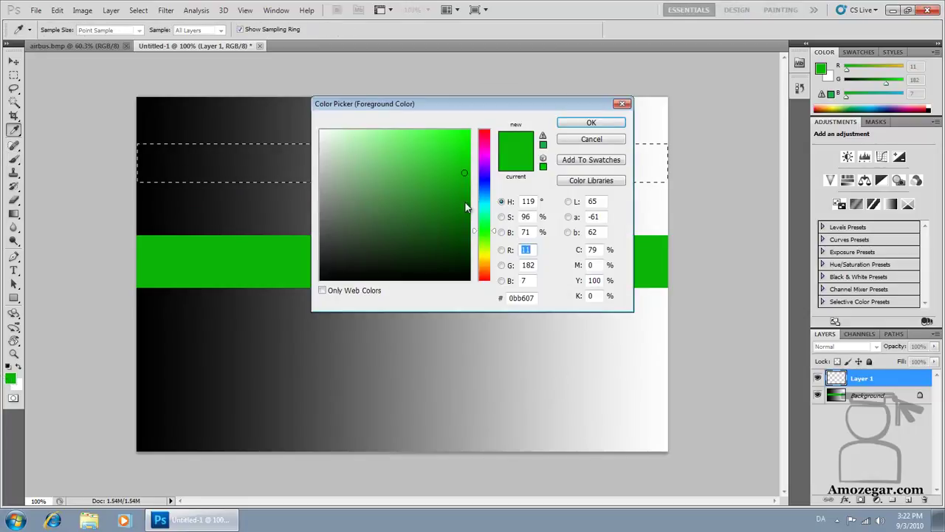
pyautogui.moveTo(487, 260); pyautogui.dragTo(491, 279)
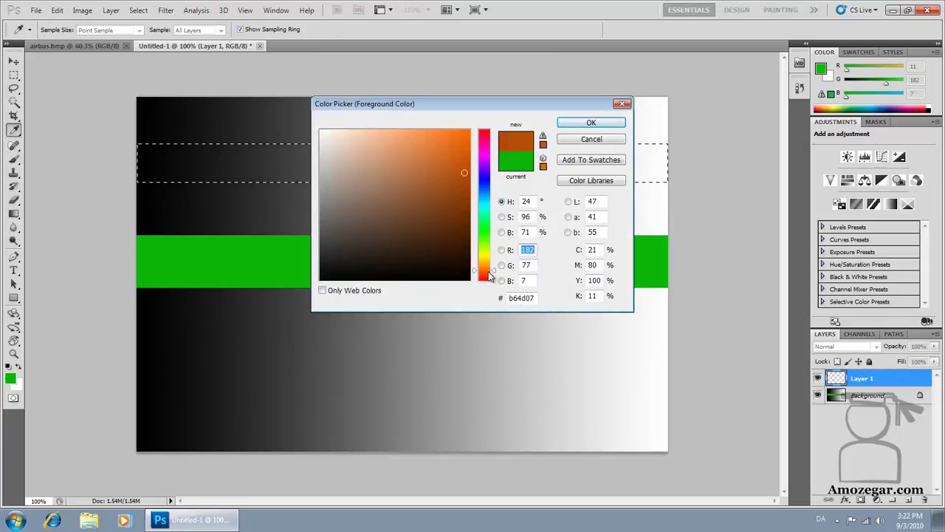
pyautogui.click(461, 155)
pyautogui.moveTo(490, 281); pyautogui.dragTo(488, 290)
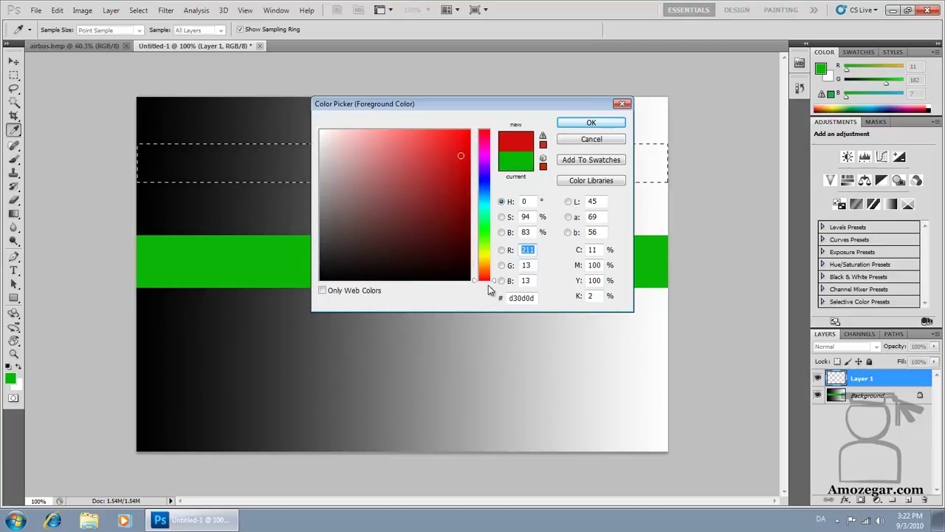
pyautogui.click(590, 122)
pyautogui.press('b')
pyautogui.moveTo(211, 147)
pyautogui.mouseDown()
pyautogui.moveTo(401, 211)
pyautogui.moveTo(640, 176)
pyautogui.moveTo(169, 131)
pyautogui.mouseUp()
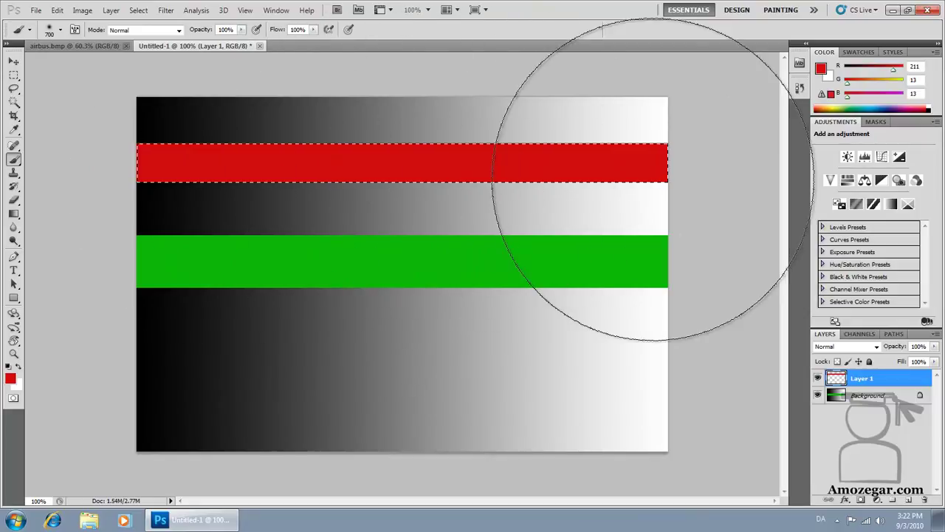
pyautogui.hotkey('ctrl', 'd')
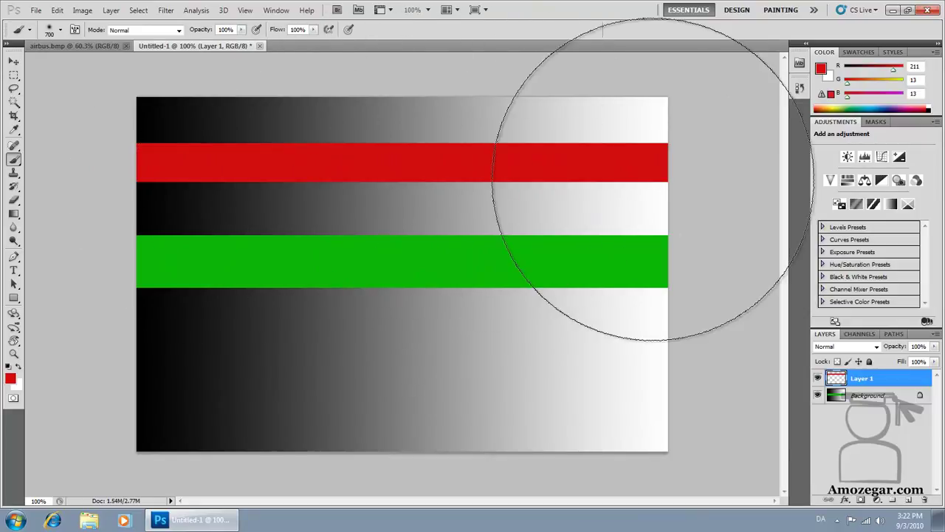
# Step: Hide the Background layer and Magic Wand-select Layer 1's red band on transparency
pyautogui.press('w')
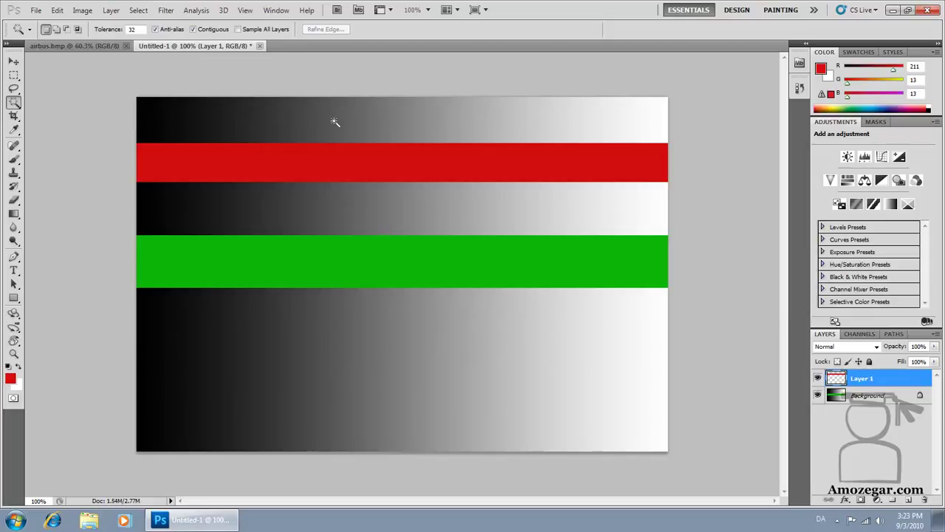
pyautogui.click(335, 122)
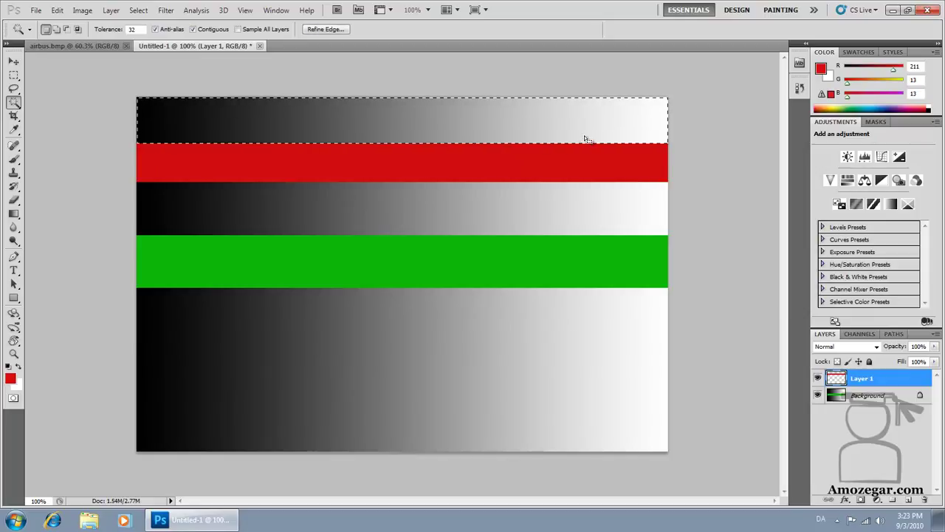
pyautogui.click(817, 396)
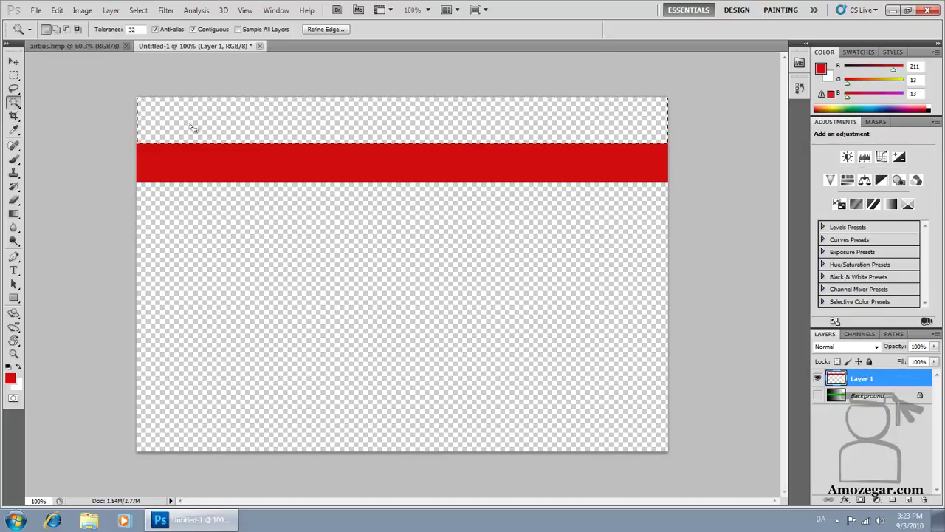
pyautogui.click(398, 164)
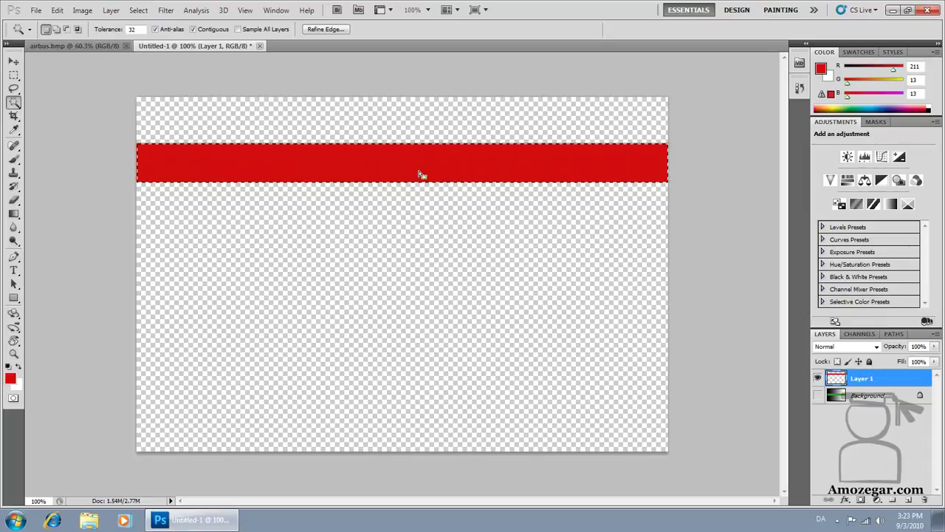
# Step: Show the gradient Background layer and make it active, briefly toggling the red stripe layer
pyautogui.click(817, 395)
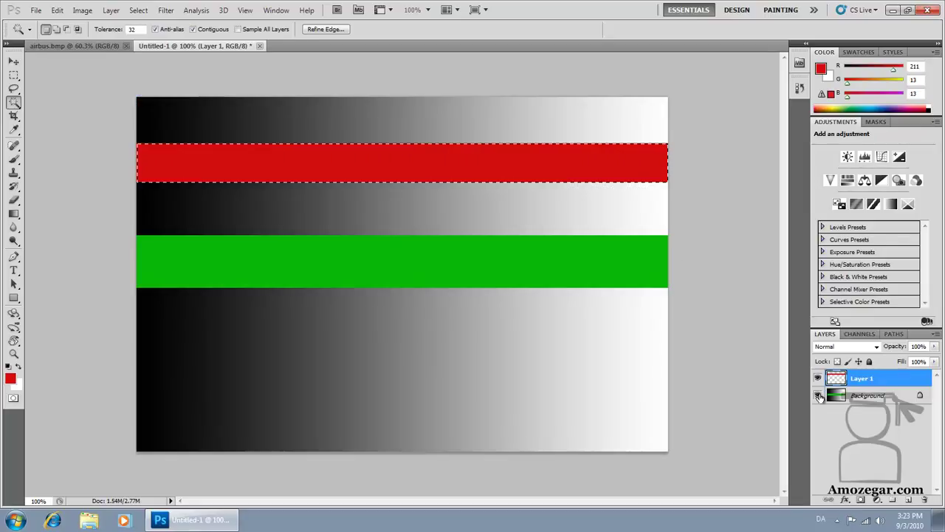
pyautogui.click(864, 399)
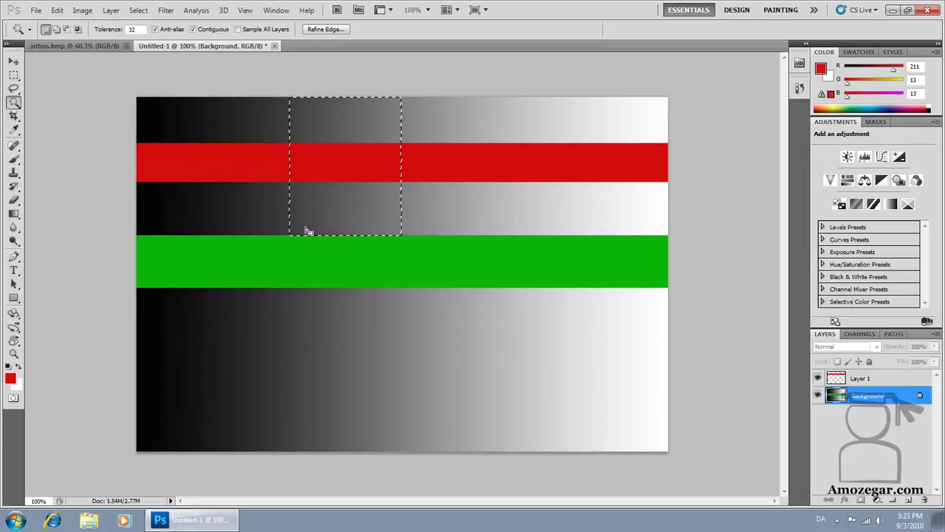
pyautogui.click(816, 379)
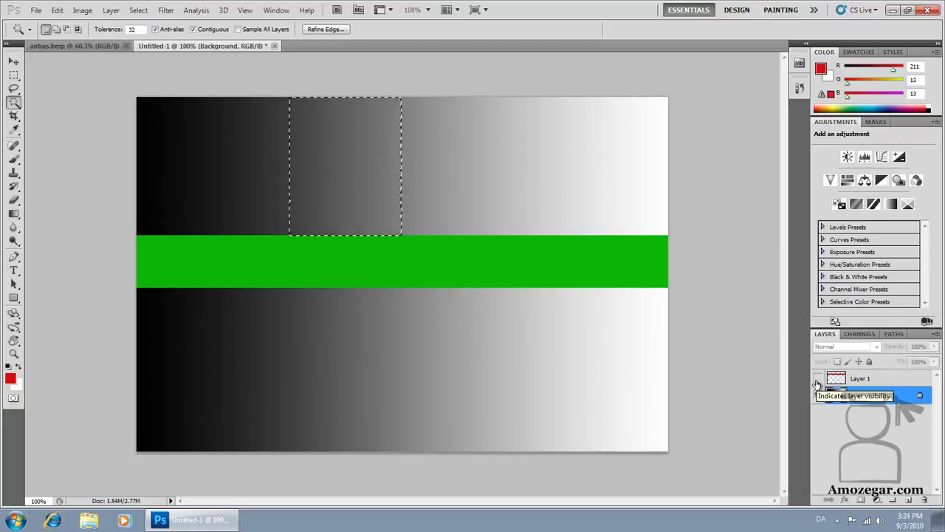
pyautogui.click(817, 379)
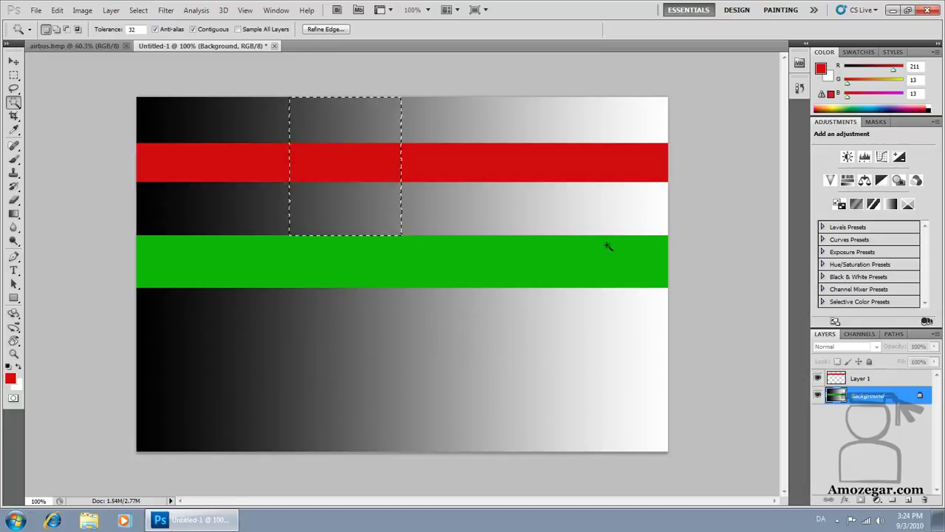
# Step: Toggle Sample All Layers and Magic Wand-select the dark region at the gradient's top-left
pyautogui.click(238, 29)
pyautogui.click(258, 122)
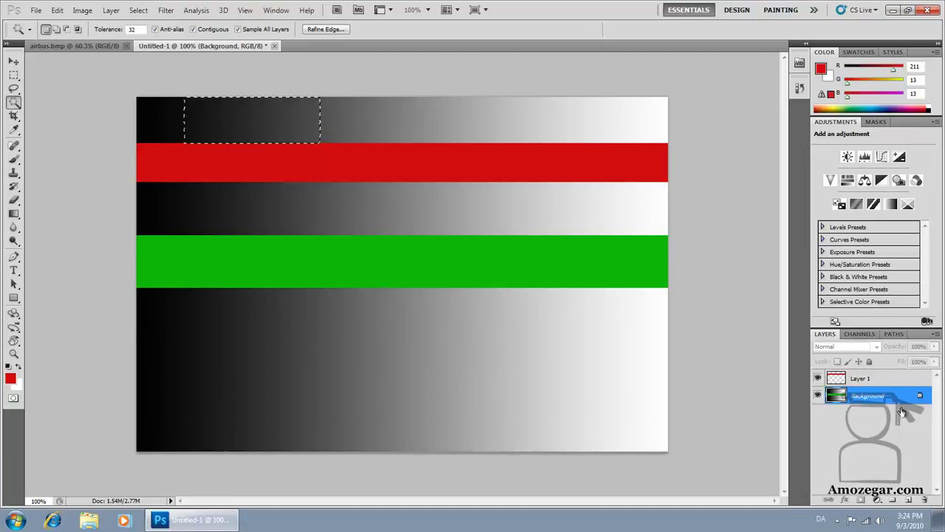
pyautogui.press('Return')
# Step: Switch to airbus.bmp, try selecting the fuselage, then clear the selection
pyautogui.click(100, 48)
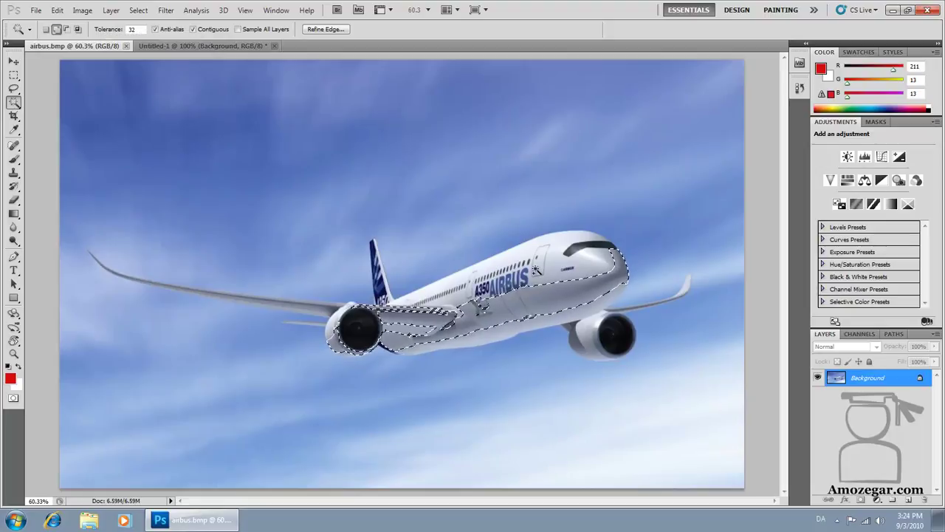
pyautogui.moveTo(522, 276)
pyautogui.mouseDown()
pyautogui.moveTo(596, 267)
pyautogui.moveTo(553, 245)
pyautogui.mouseUp()
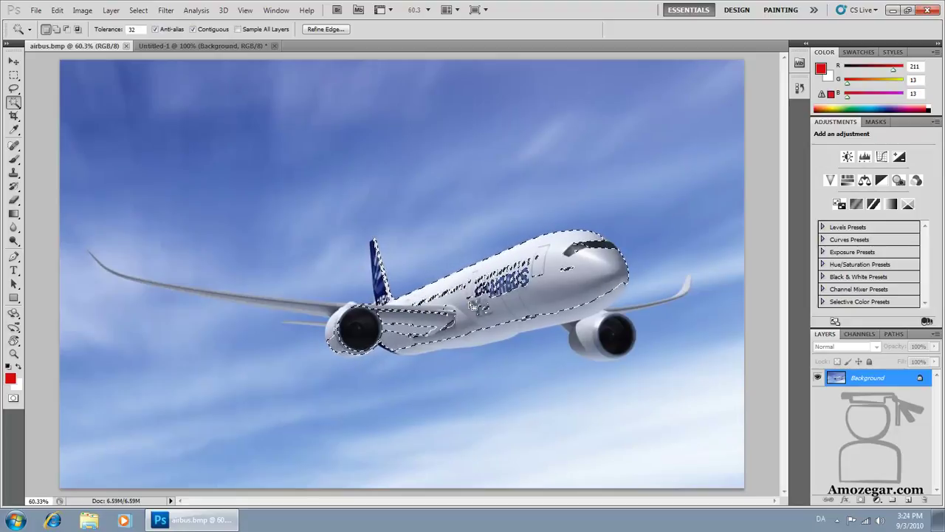
pyautogui.hotkey('ctrl', 'd')
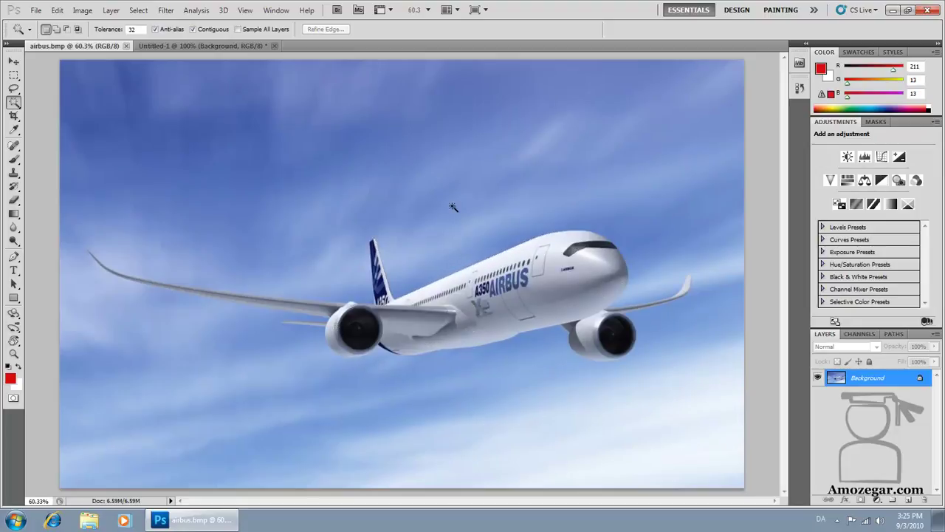
# Step: Magic Wand-select the sky, adding the lower, lower-right and small remaining sky patches
pyautogui.click(453, 207)
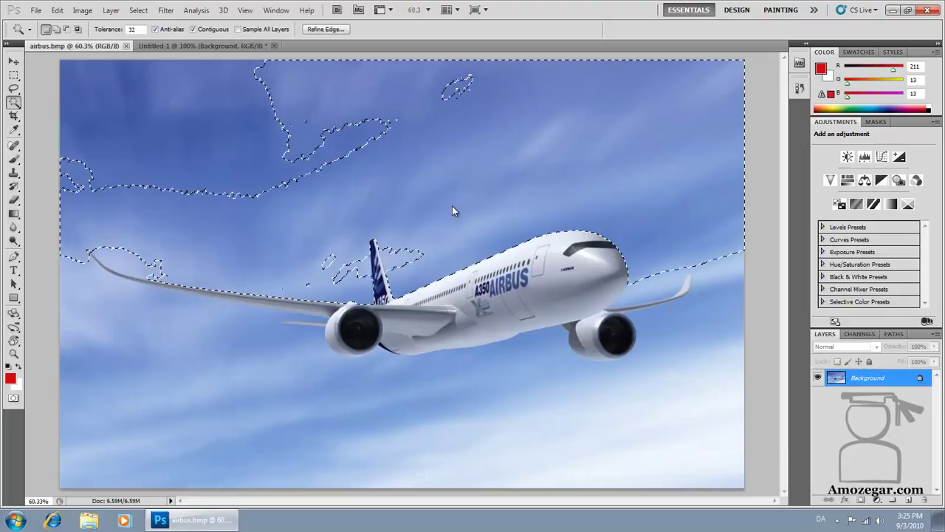
pyautogui.click(56, 29)
pyautogui.click(329, 247)
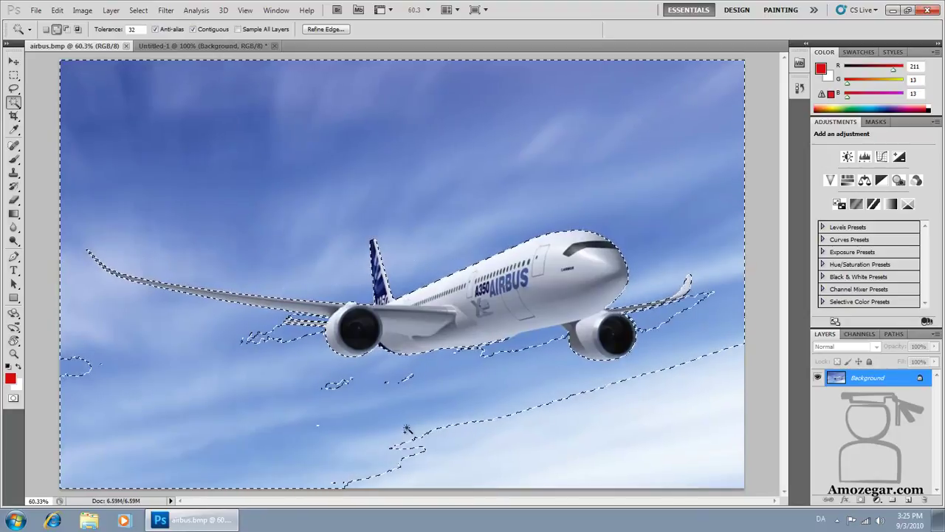
pyautogui.click(646, 440)
pyautogui.click(136, 393)
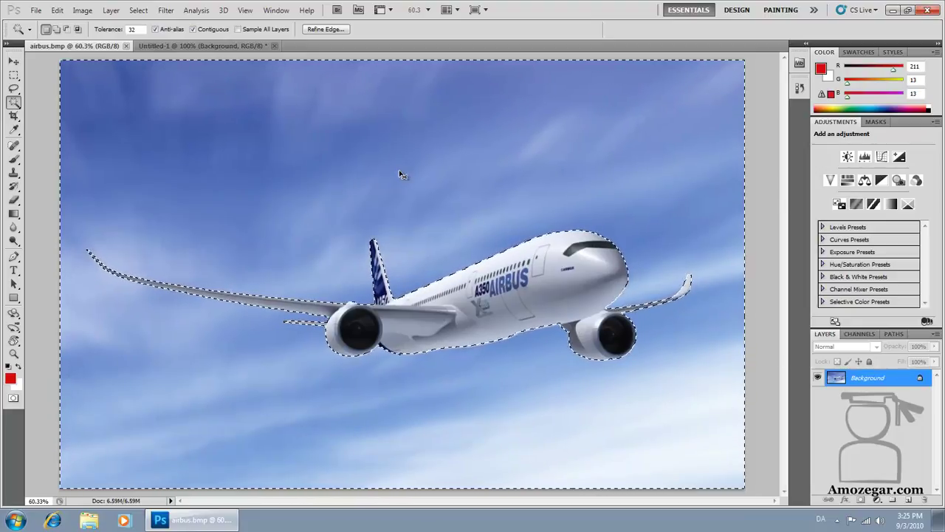
pyautogui.hotkey('ctrl', 'shift', 'i')
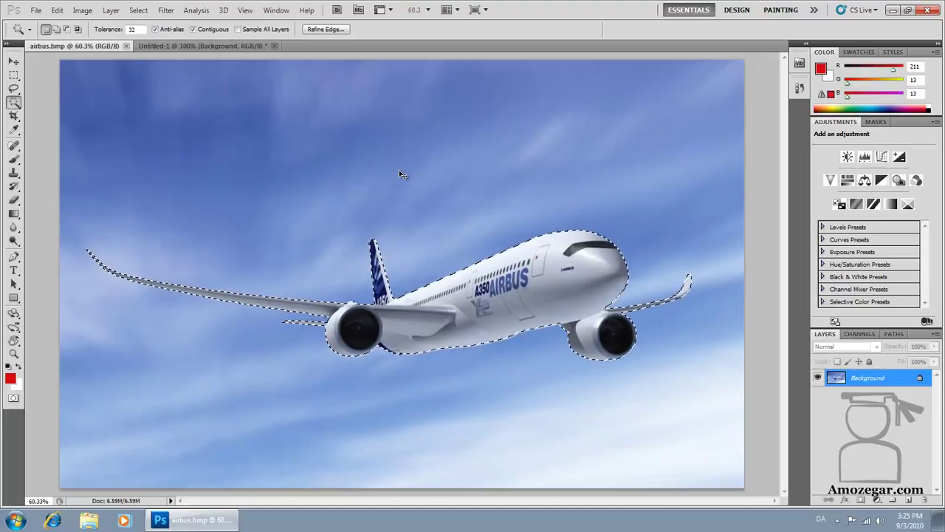
pyautogui.hotkey('ctrl', 'c')
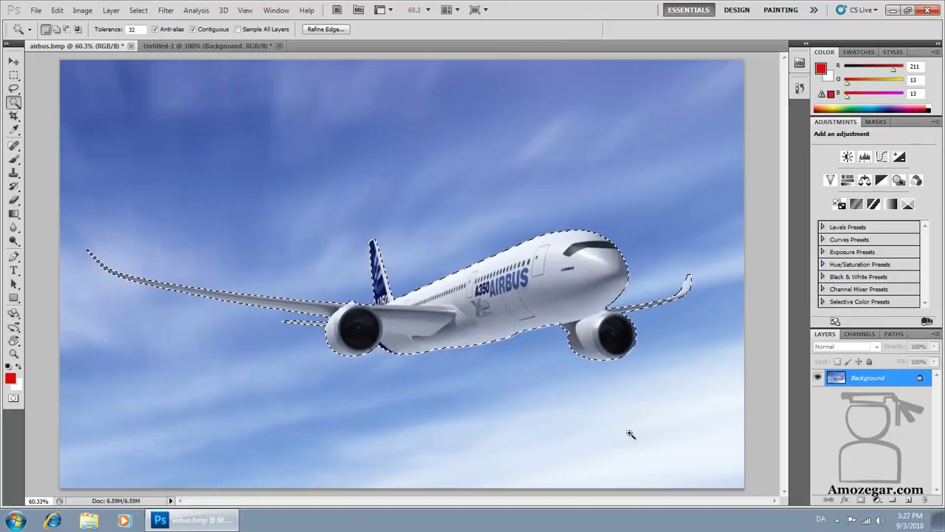
pyautogui.hotkey('ctrl', 'shift', 'i')
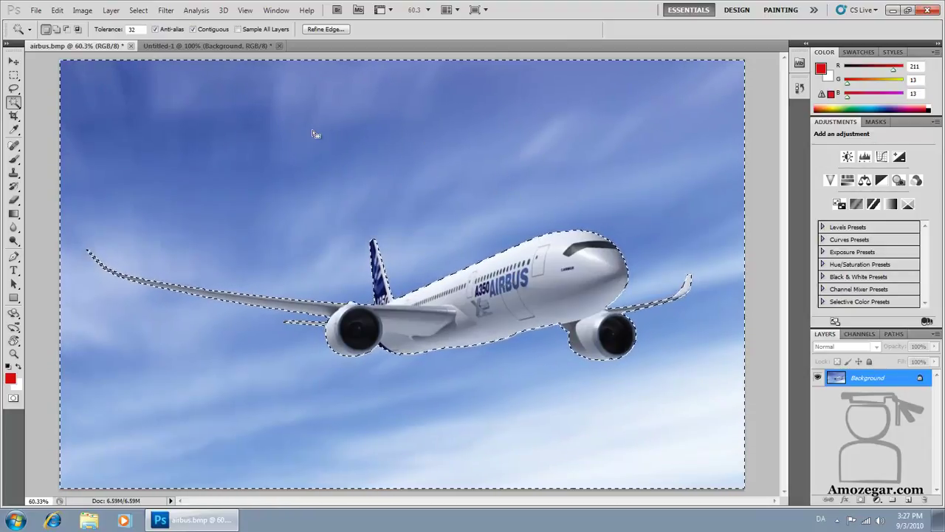
# Step: Duplicate the Background layer, hide the original, and delete the selected sky from the copy
pyautogui.rightClick(860, 377)
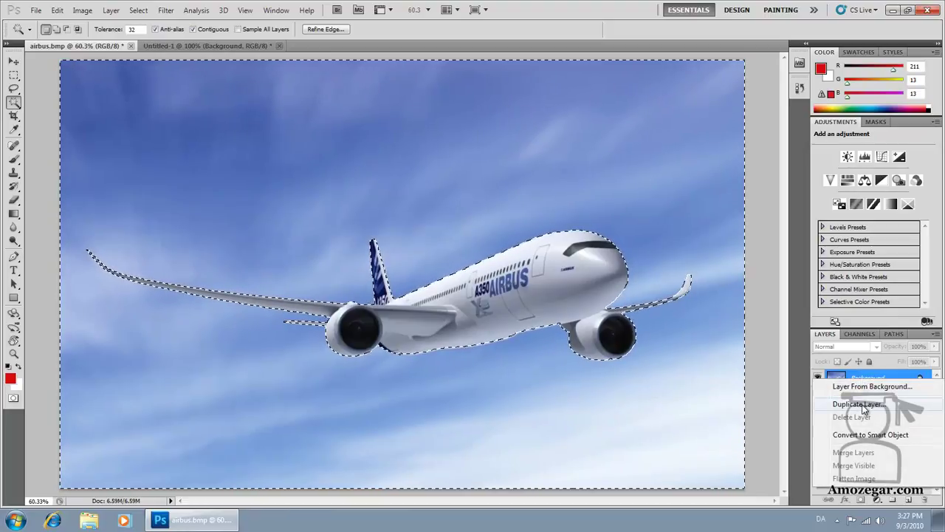
pyautogui.click(860, 404)
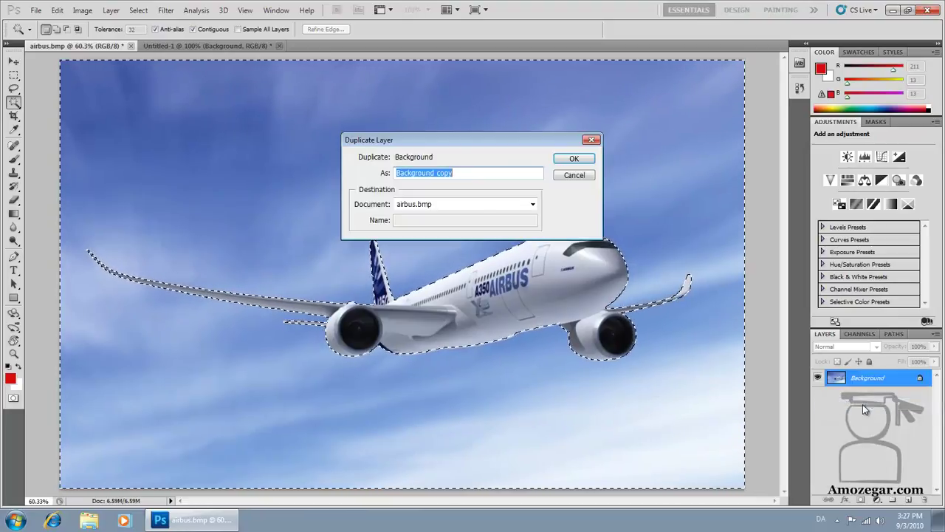
pyautogui.click(579, 161)
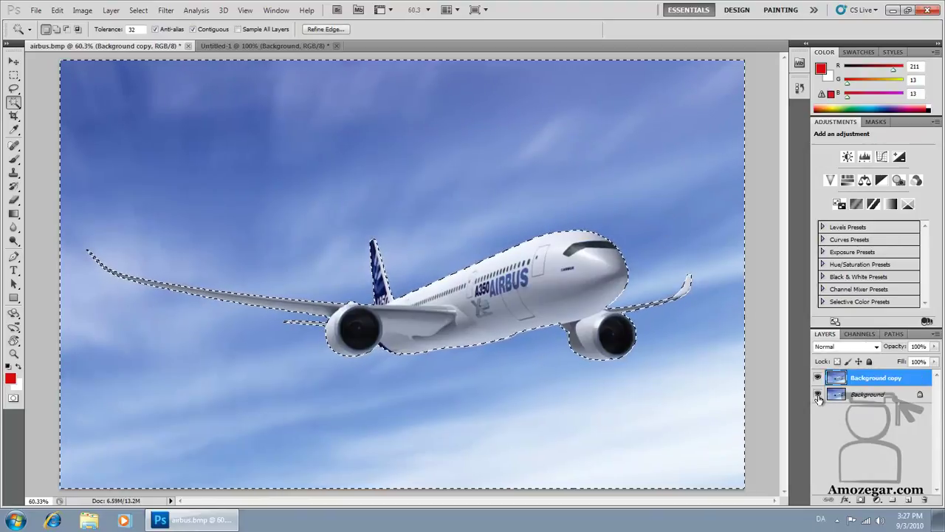
pyautogui.click(817, 395)
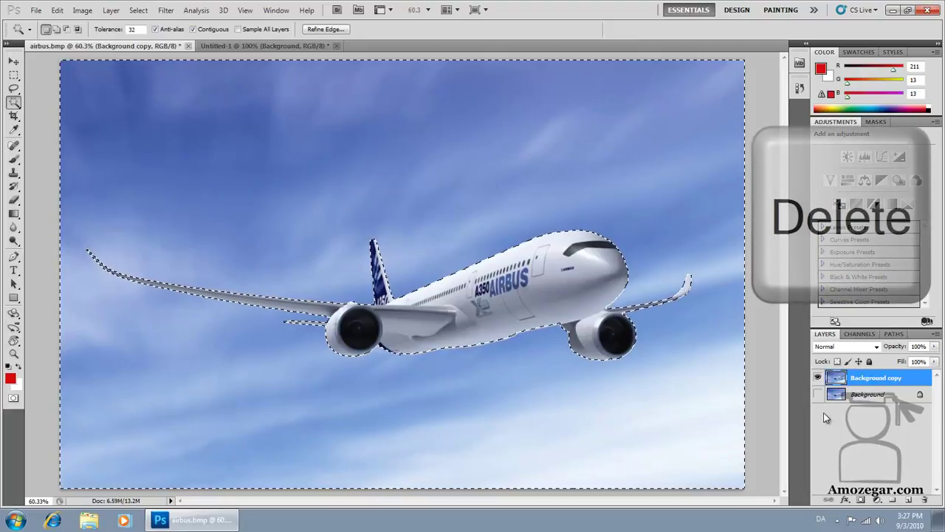
pyautogui.press('Delete')
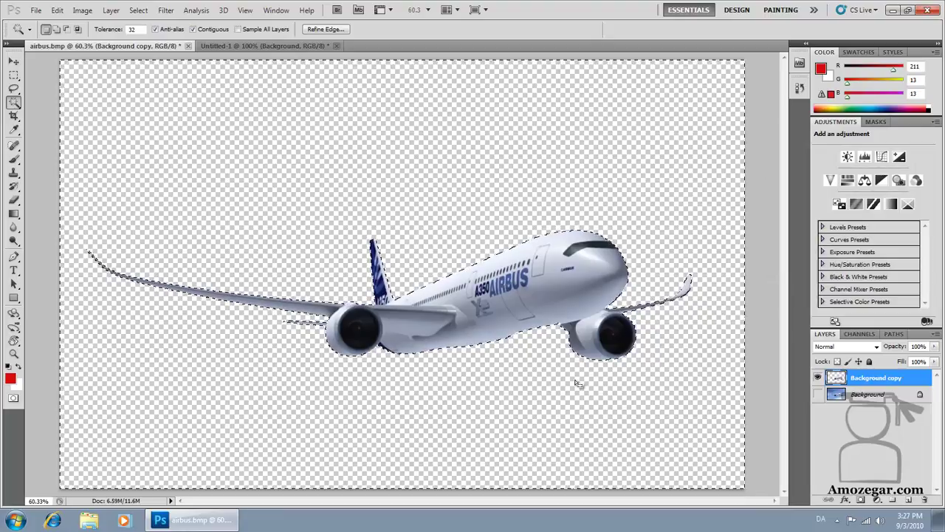
# Step: Toggle the original sky layer's visibility, leaving it hidden to reveal transparency behind the plane
pyautogui.click(817, 395)
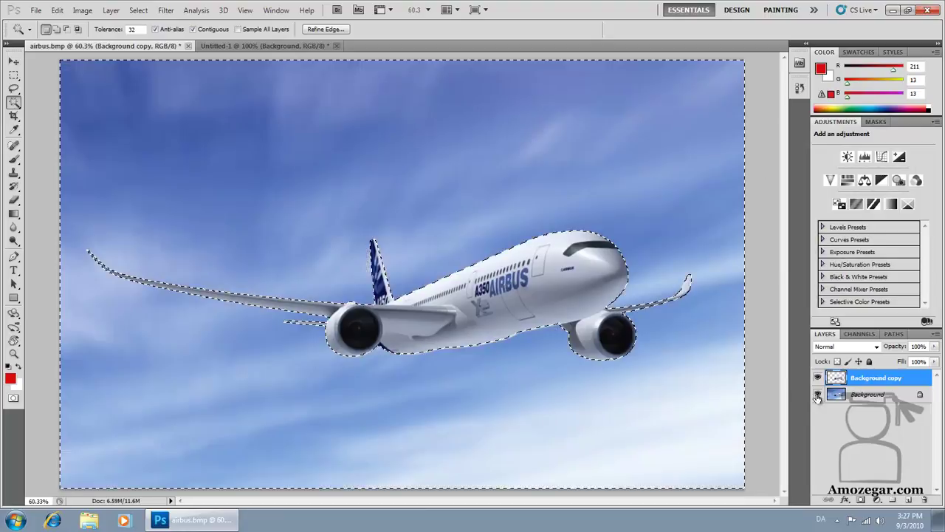
pyautogui.click(818, 395)
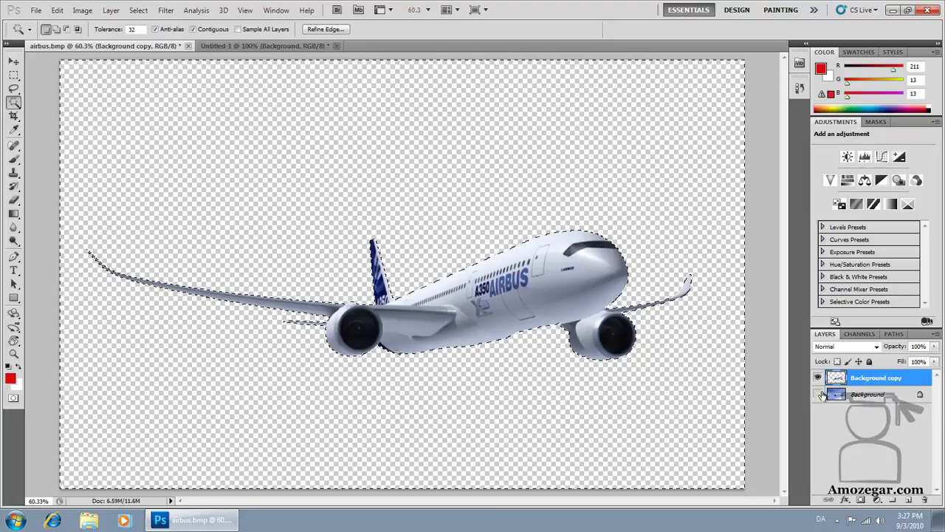
pyautogui.click(818, 396)
pyautogui.click(818, 396)
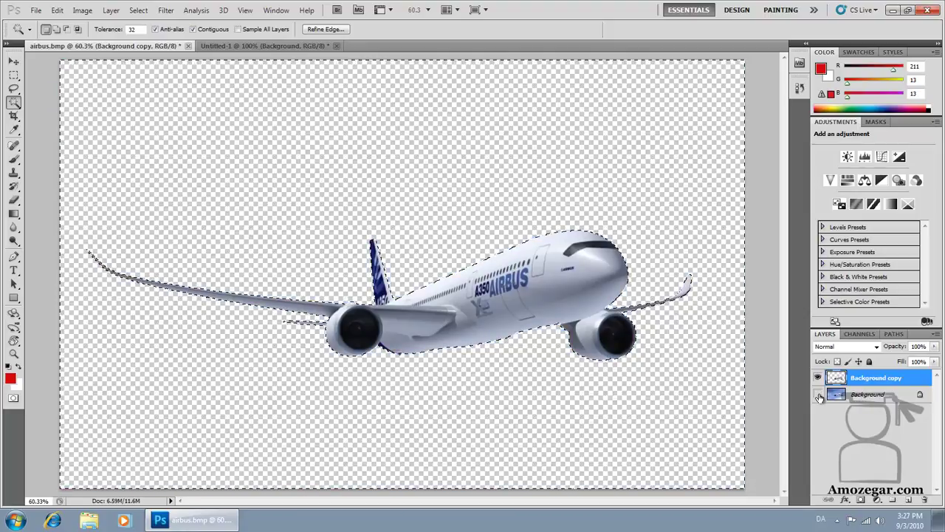